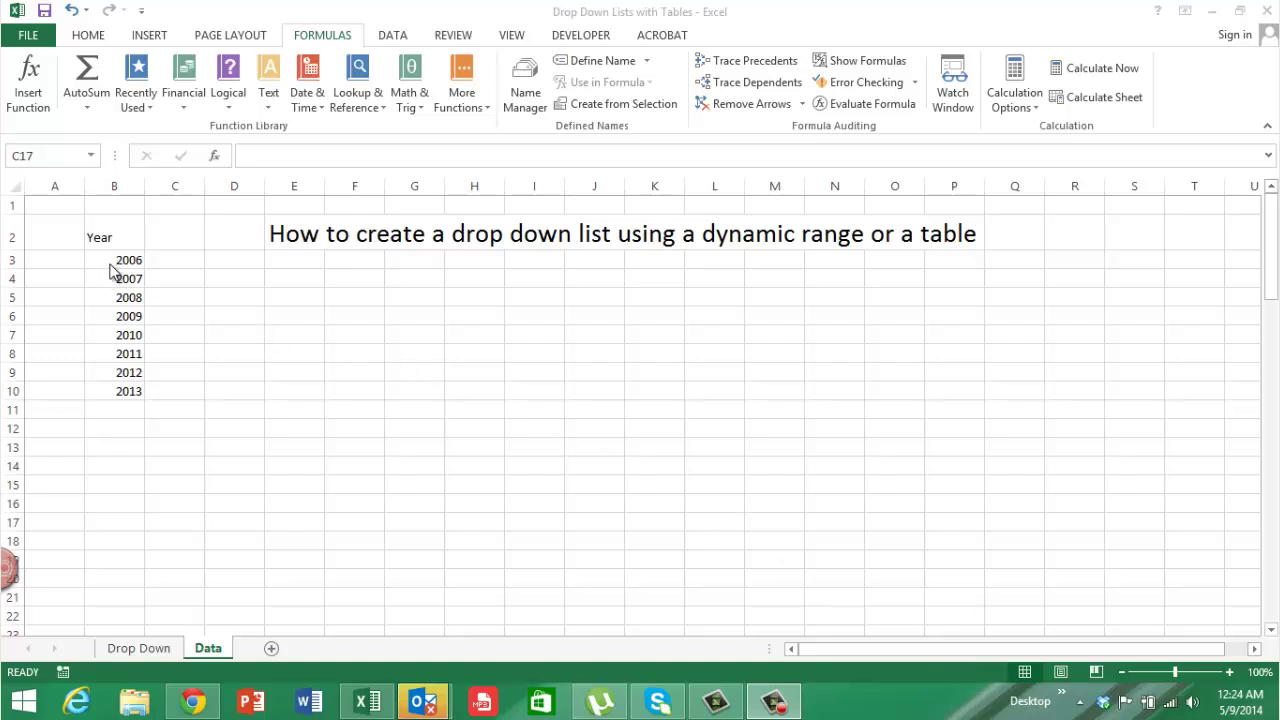
# - Convert the Year list in B2:B10 into an Excel table with headers, named Table3
pyautogui.moveTo(119, 260); pyautogui.dragTo(117, 384)
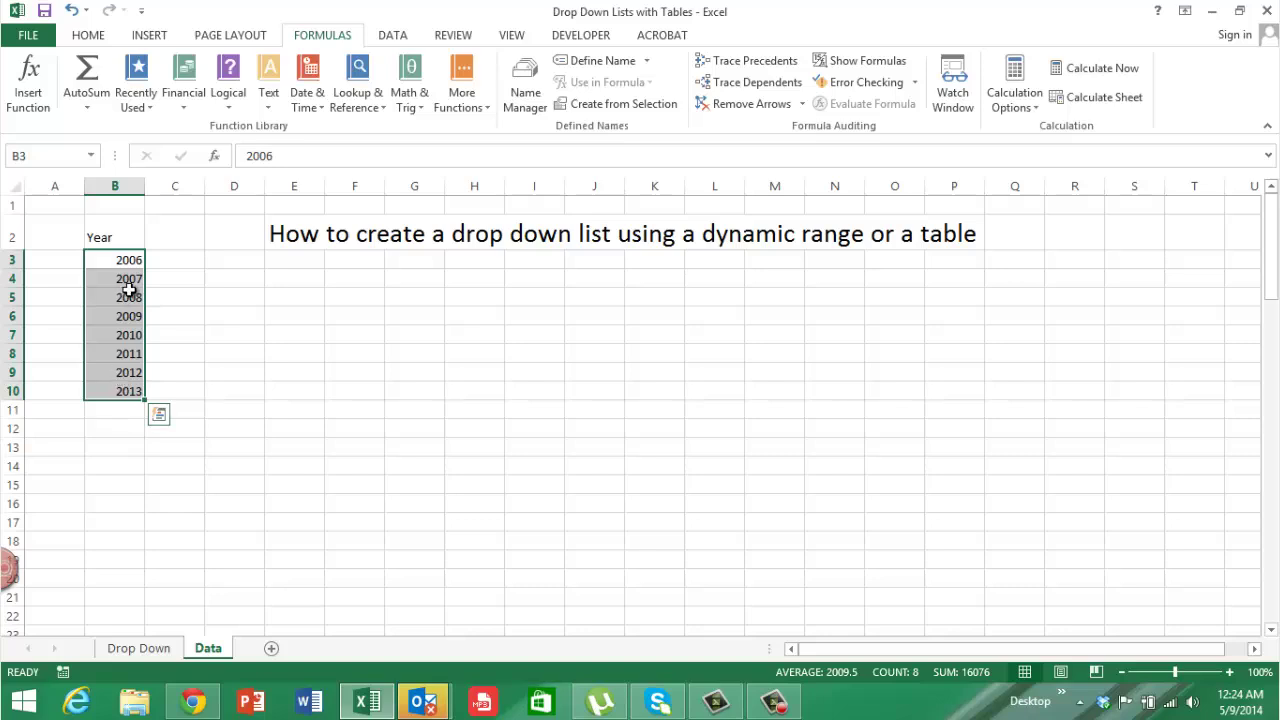
pyautogui.click(113, 408)
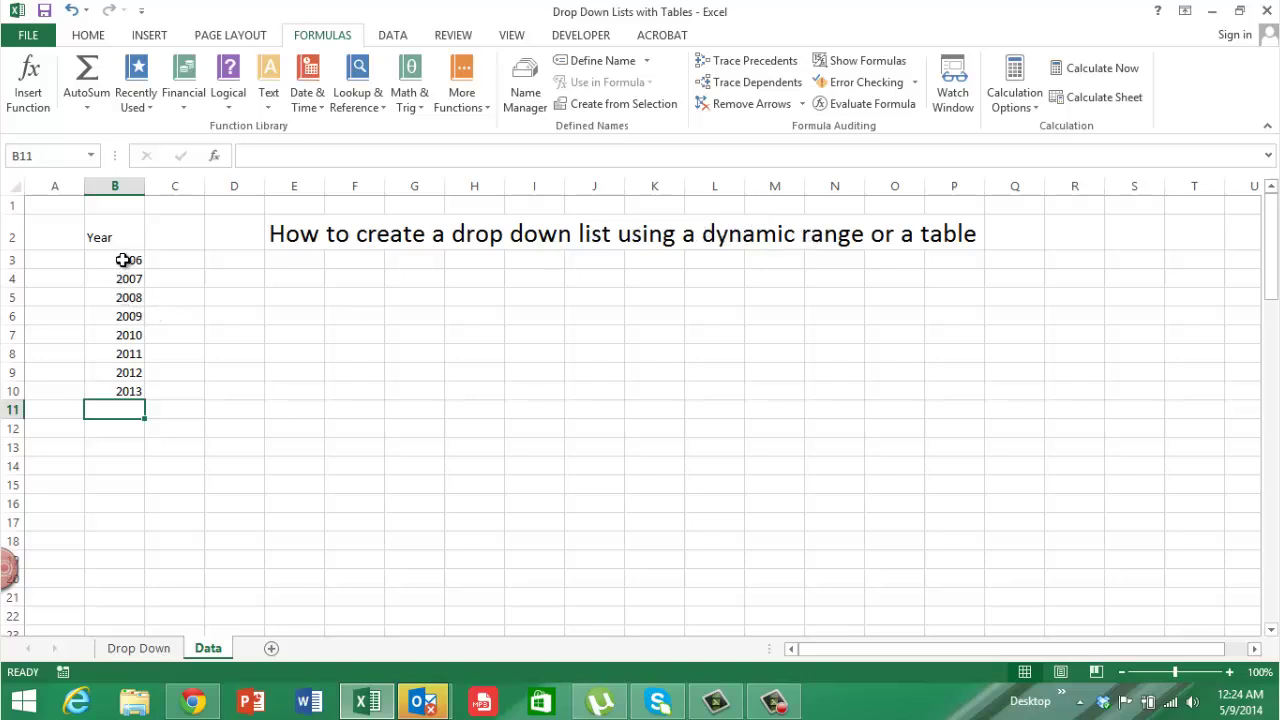
pyautogui.click(114, 301)
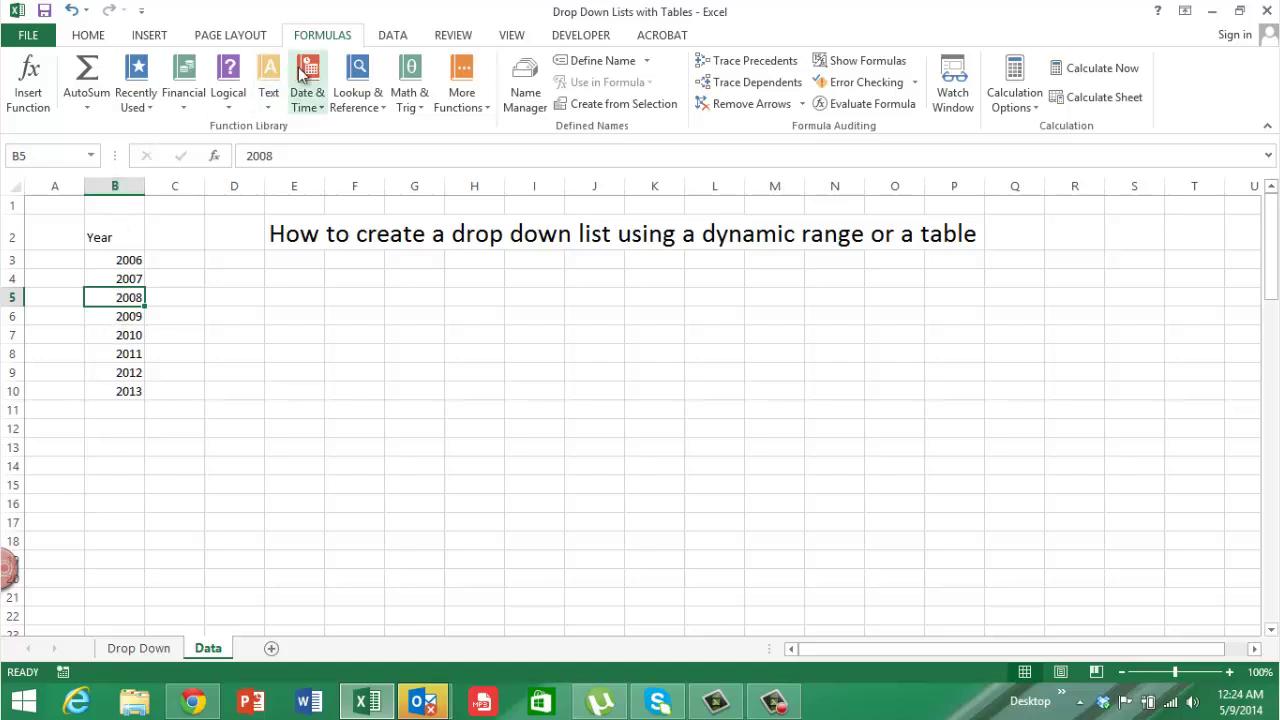
pyautogui.click(153, 38)
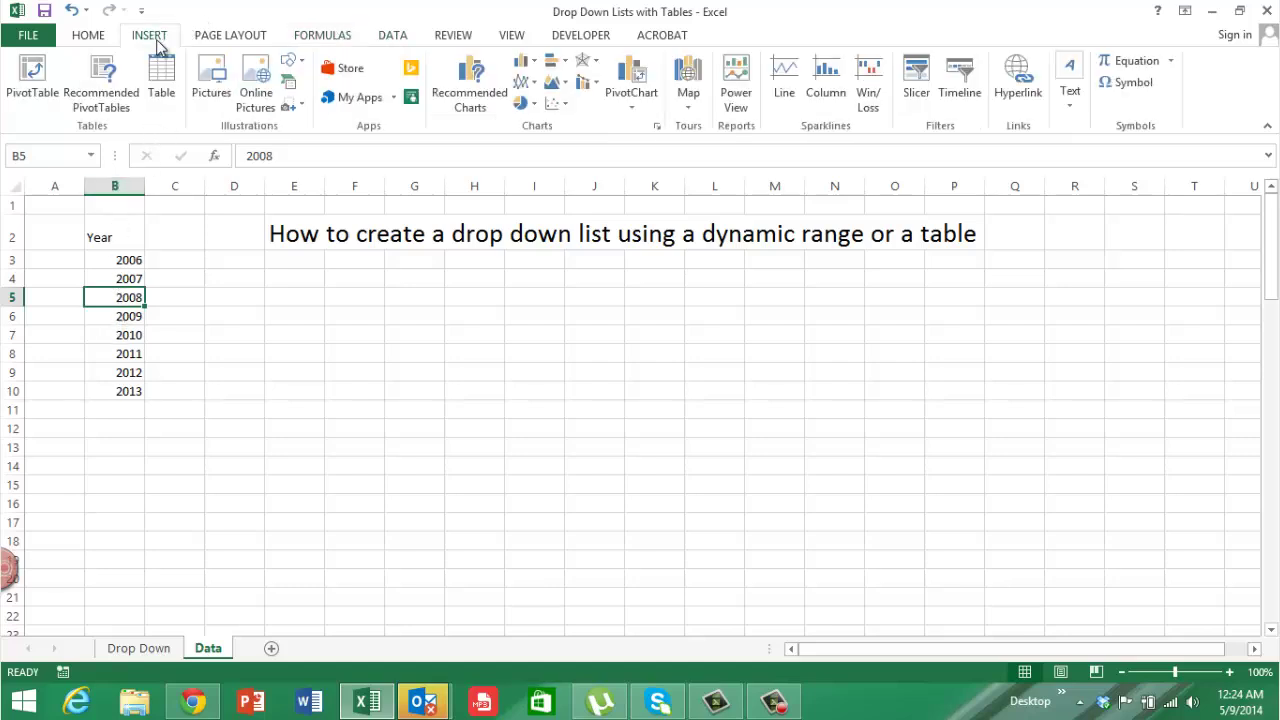
pyautogui.click(163, 80)
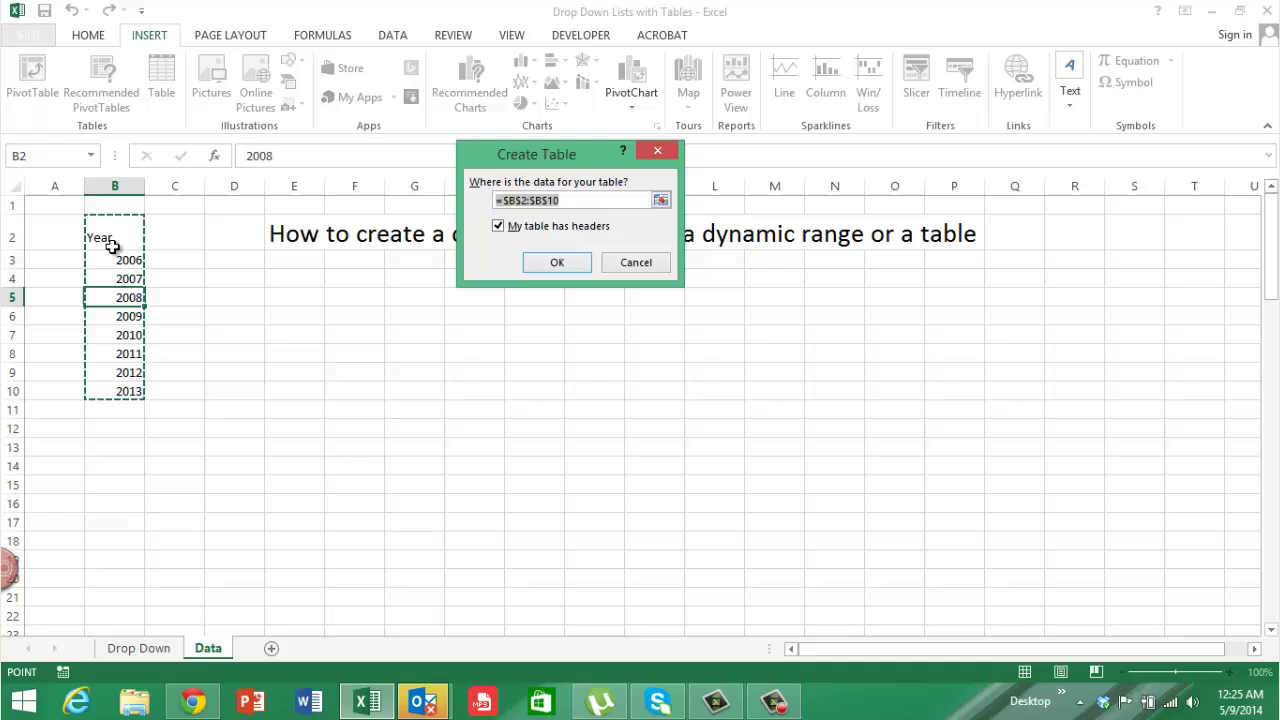
pyautogui.click(563, 263)
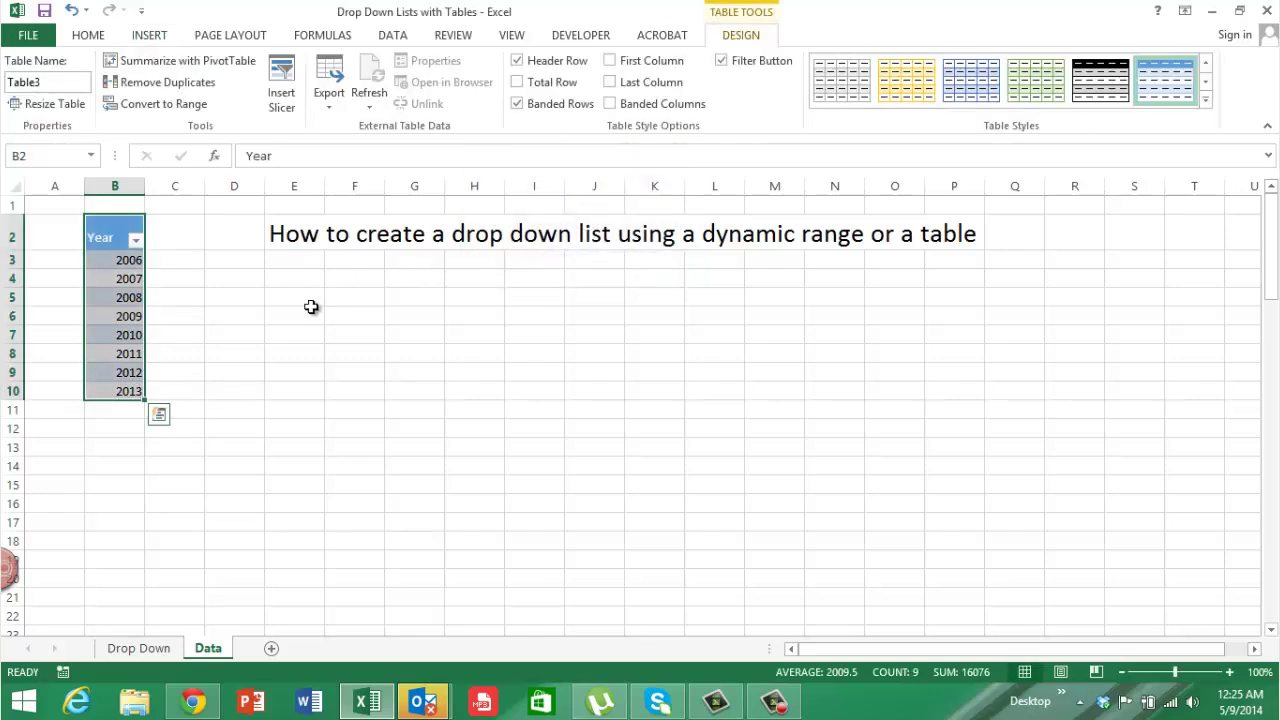
# - Rename the table from Table3 to tbl_year
pyautogui.click(55, 84)
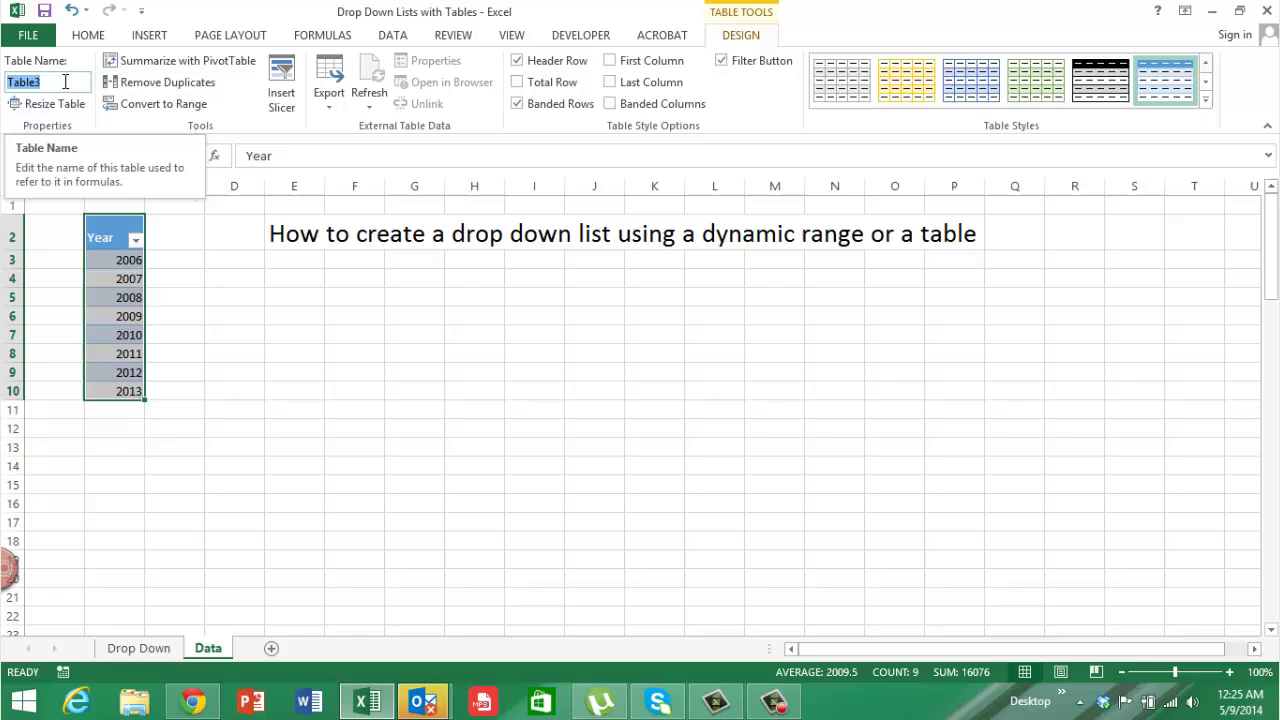
pyautogui.write('tbl_year')
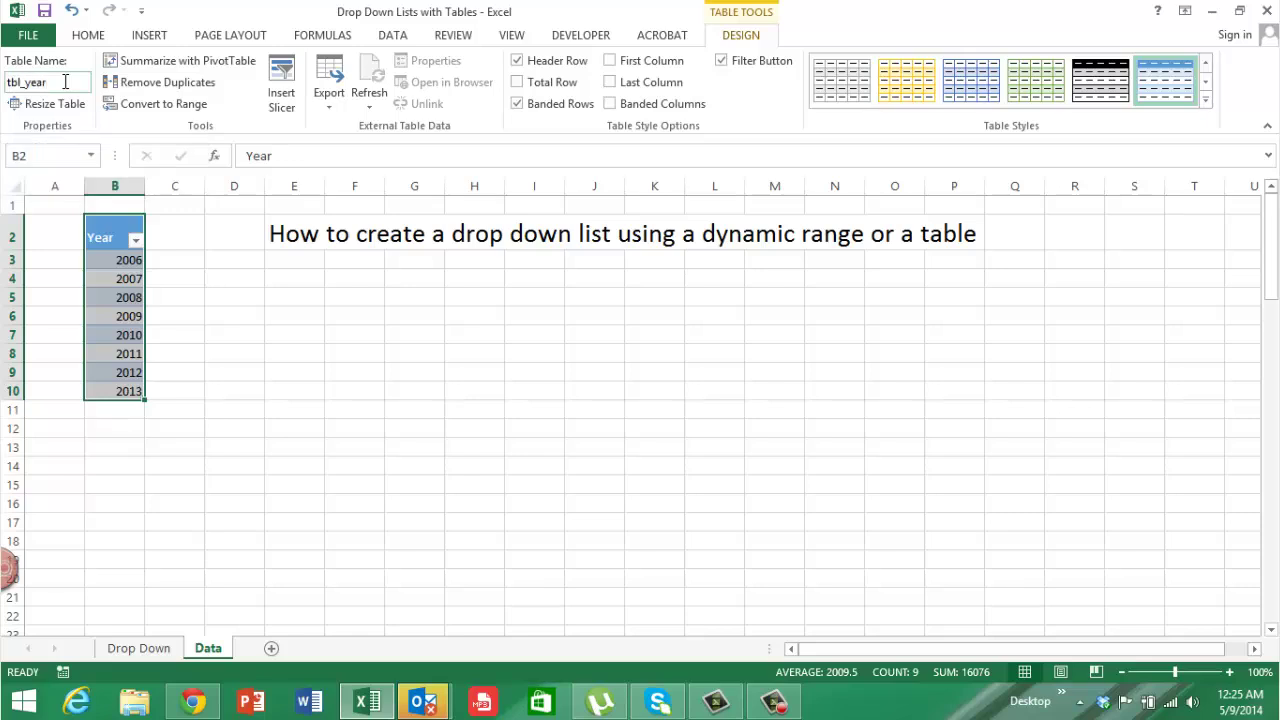
pyautogui.click(200, 351)
pyautogui.click(140, 297)
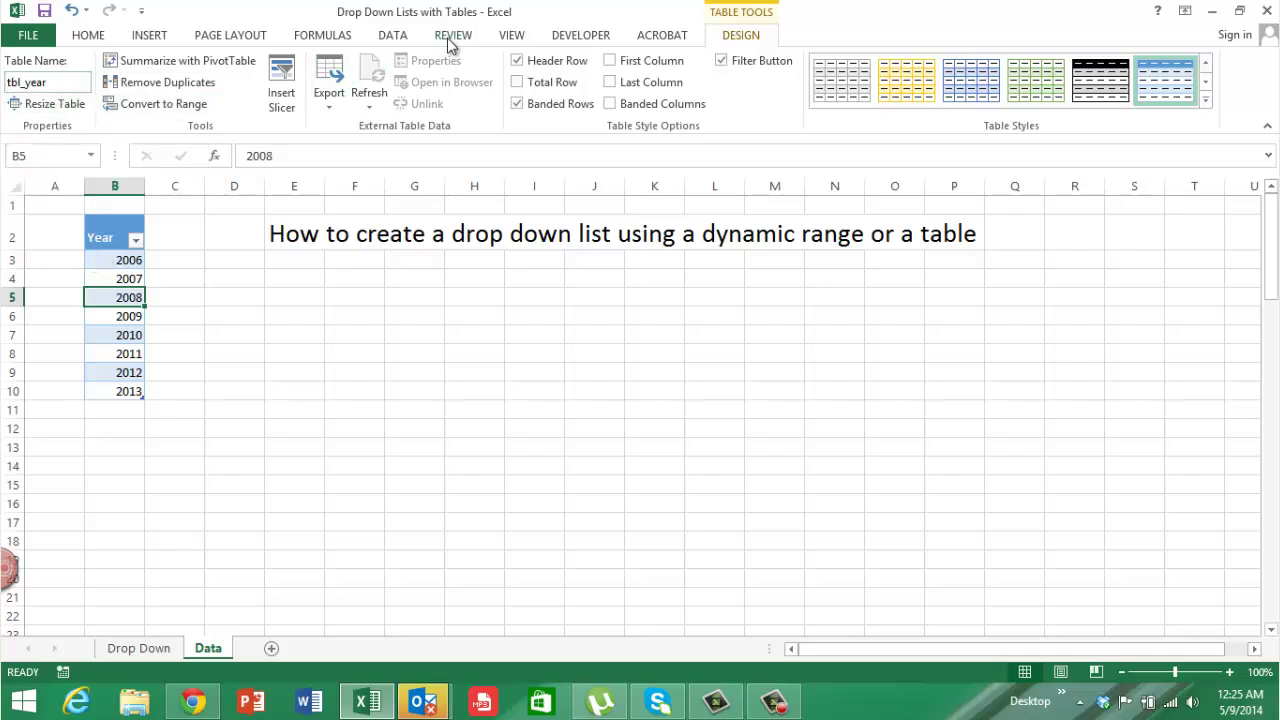
pyautogui.click(394, 37)
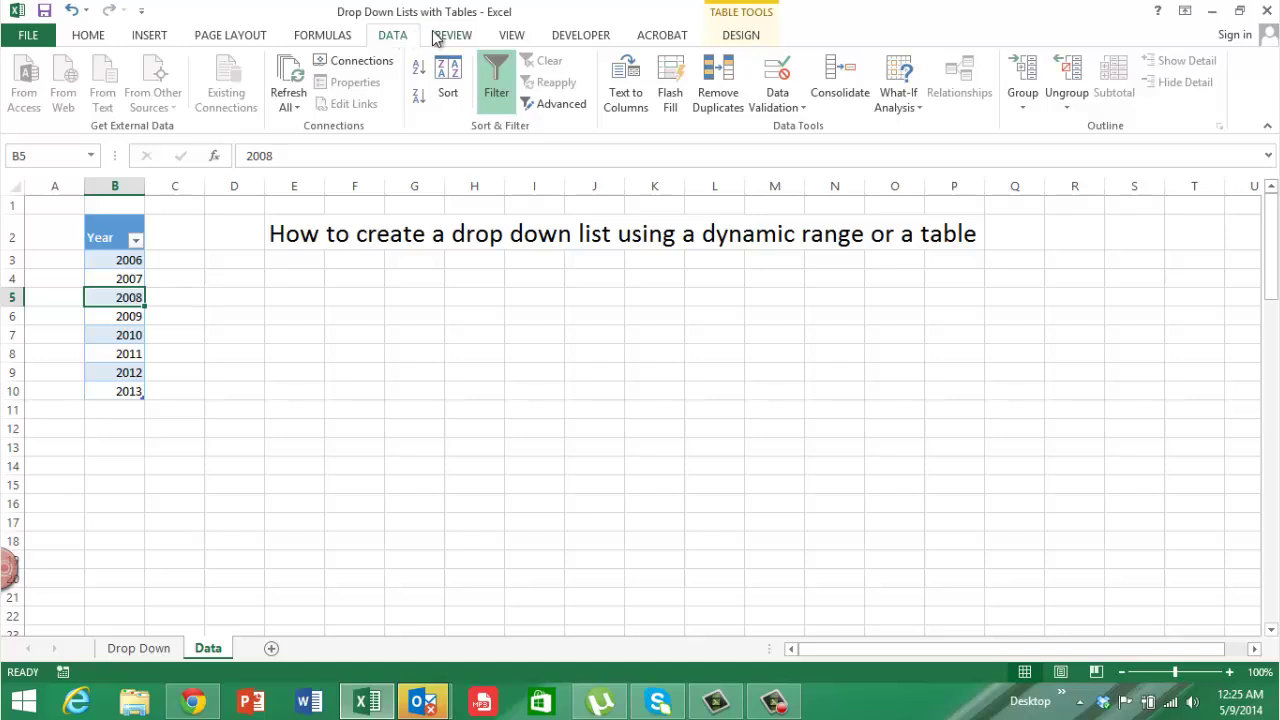
pyautogui.click(336, 36)
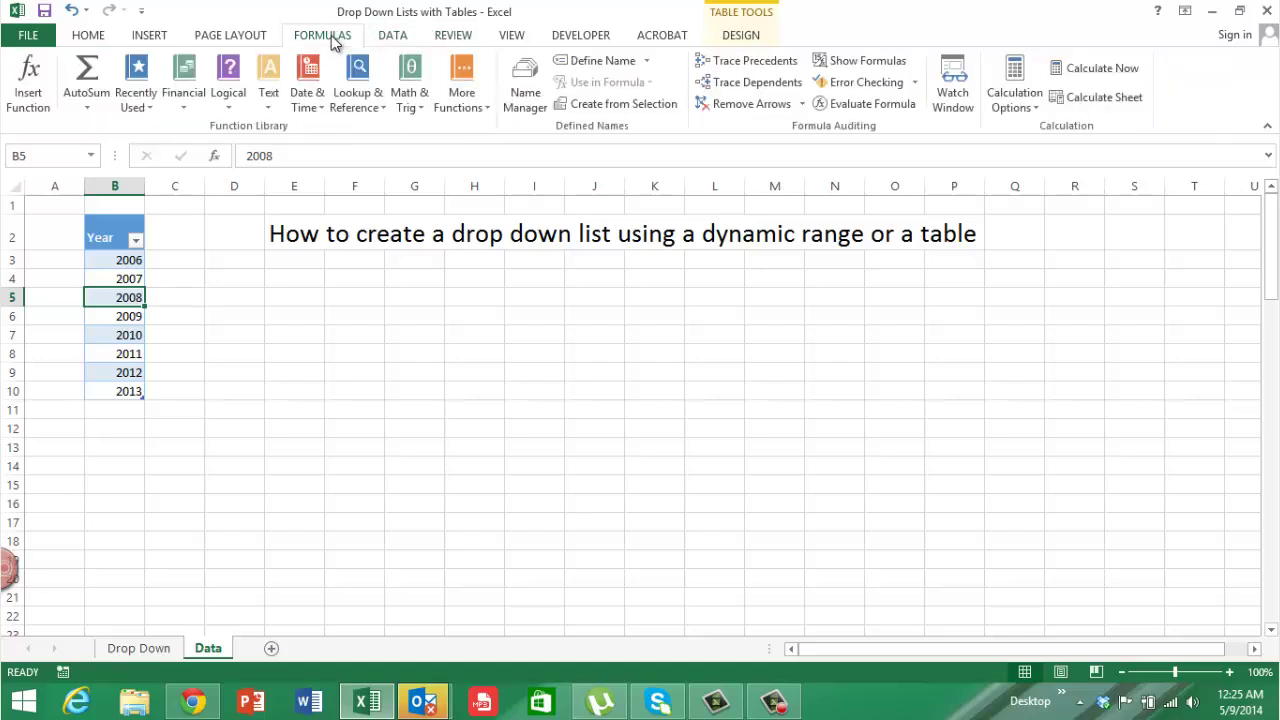
pyautogui.click(530, 100)
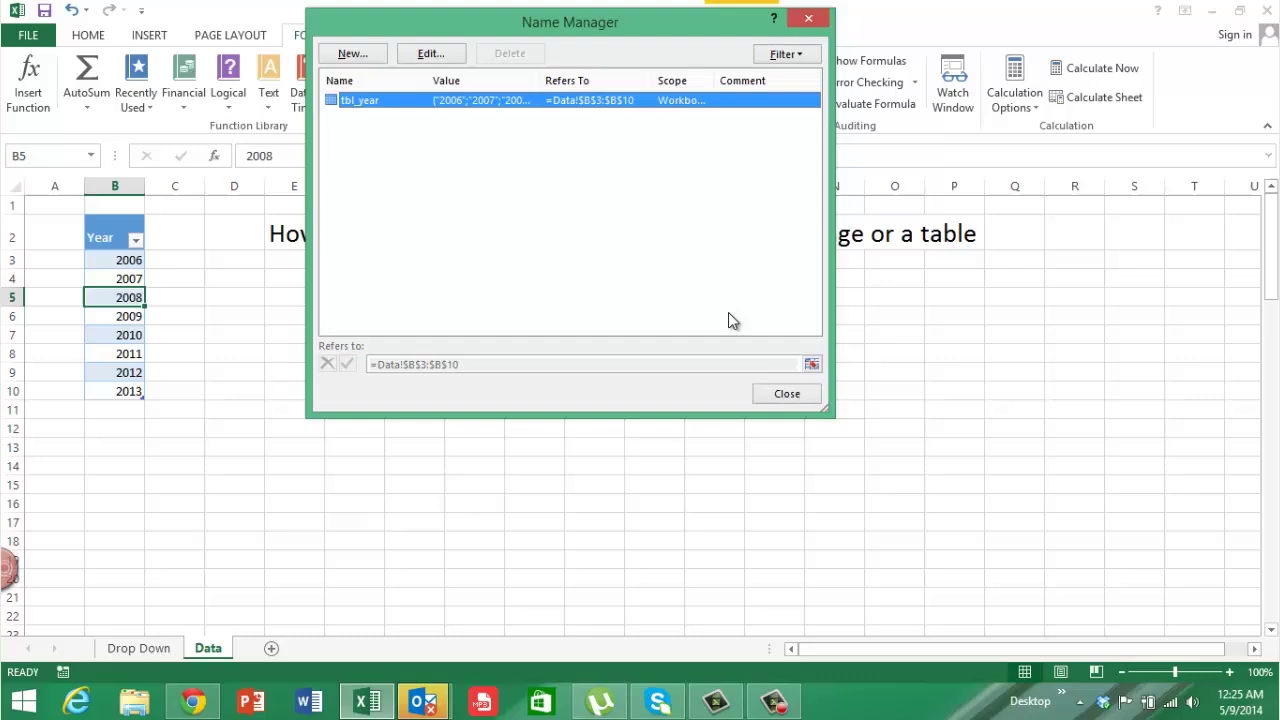
pyautogui.click(787, 390)
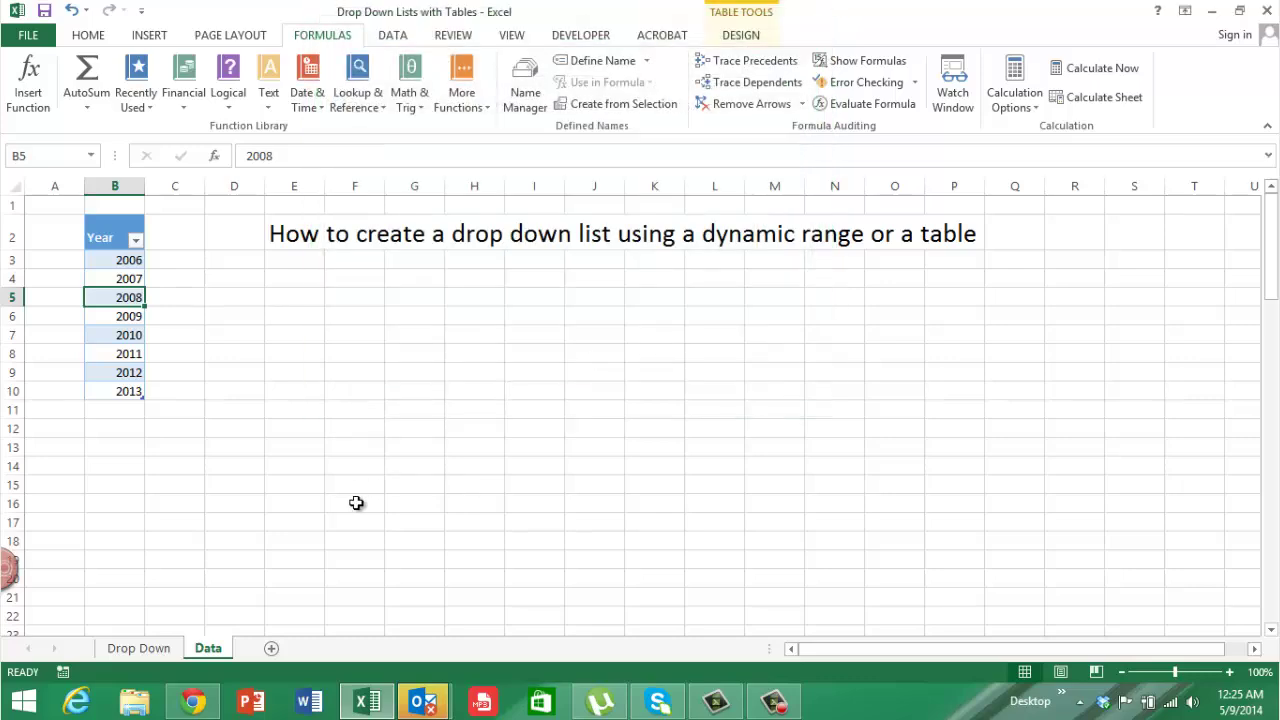
# - Select D4 on the Drop Down sheet and open its Data Validation settings
pyautogui.click(133, 651)
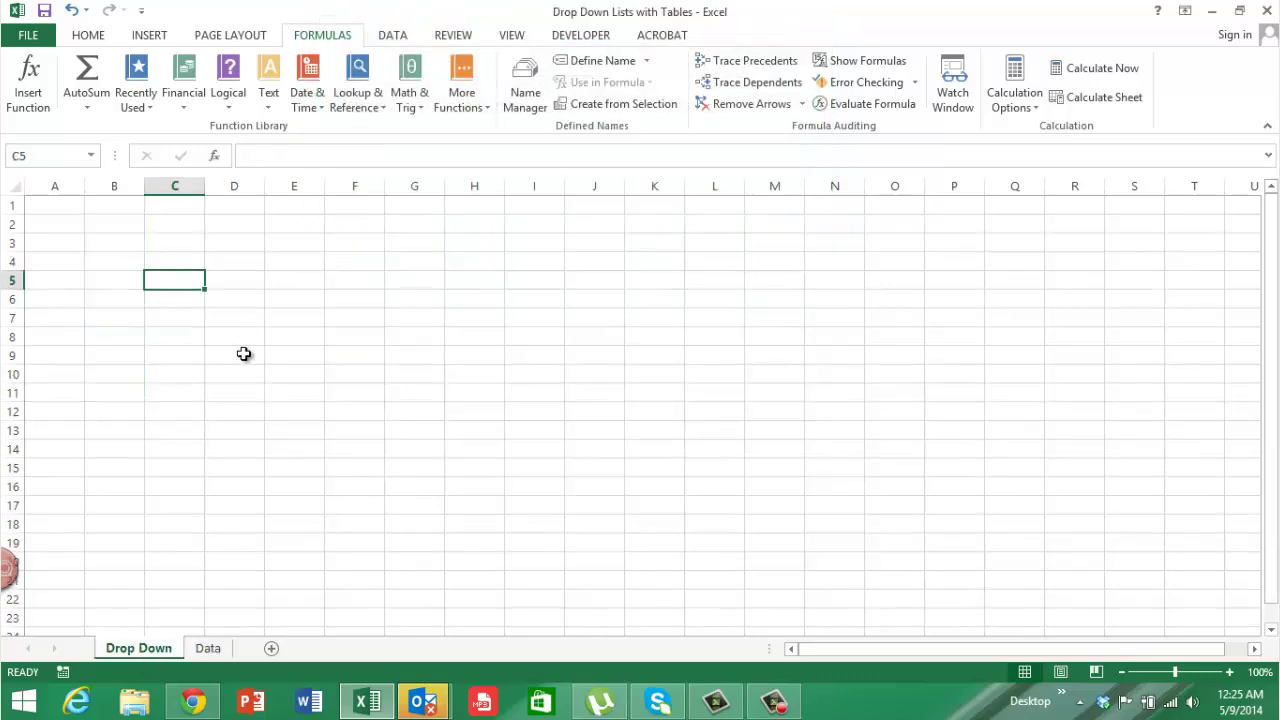
pyautogui.click(235, 262)
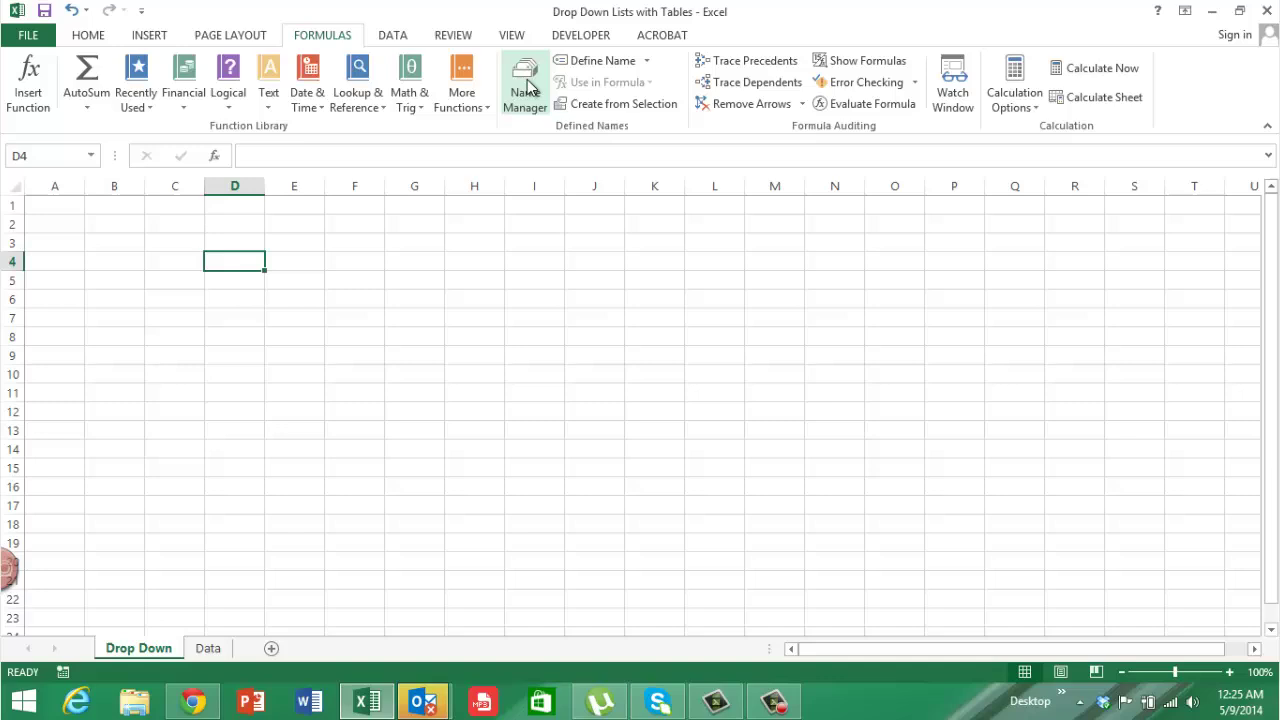
pyautogui.click(450, 37)
pyautogui.click(397, 38)
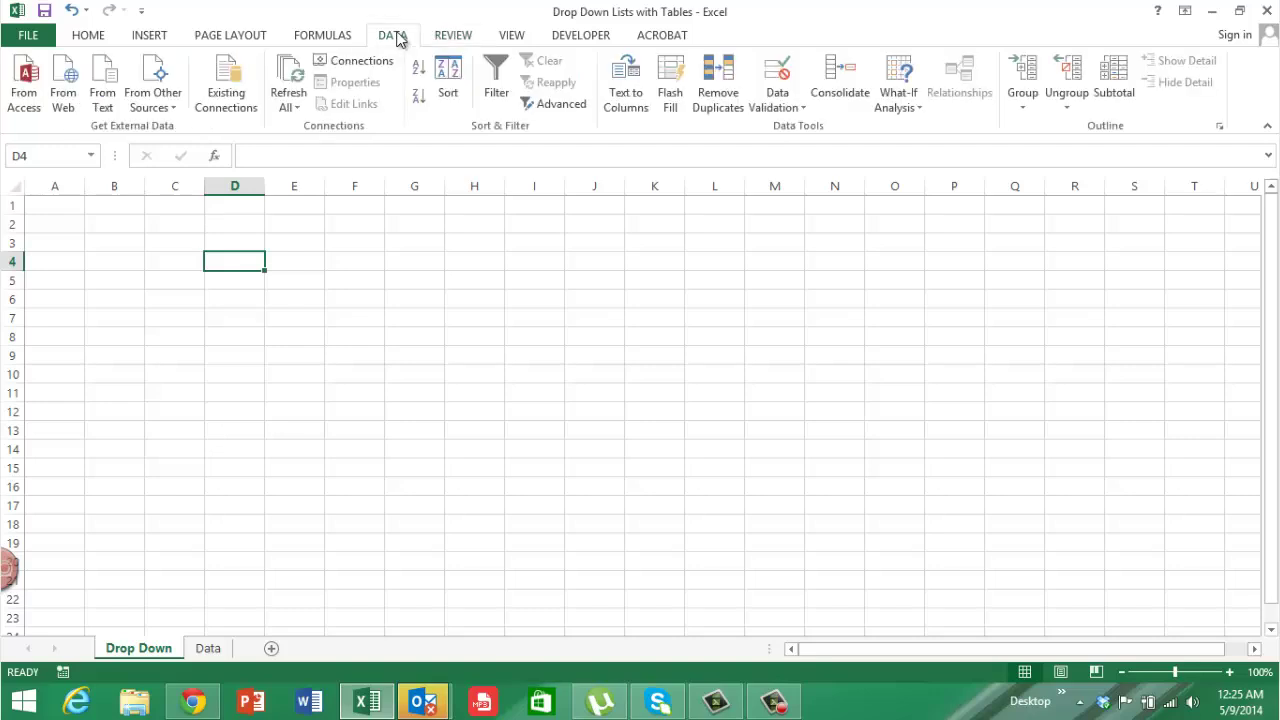
pyautogui.click(802, 110)
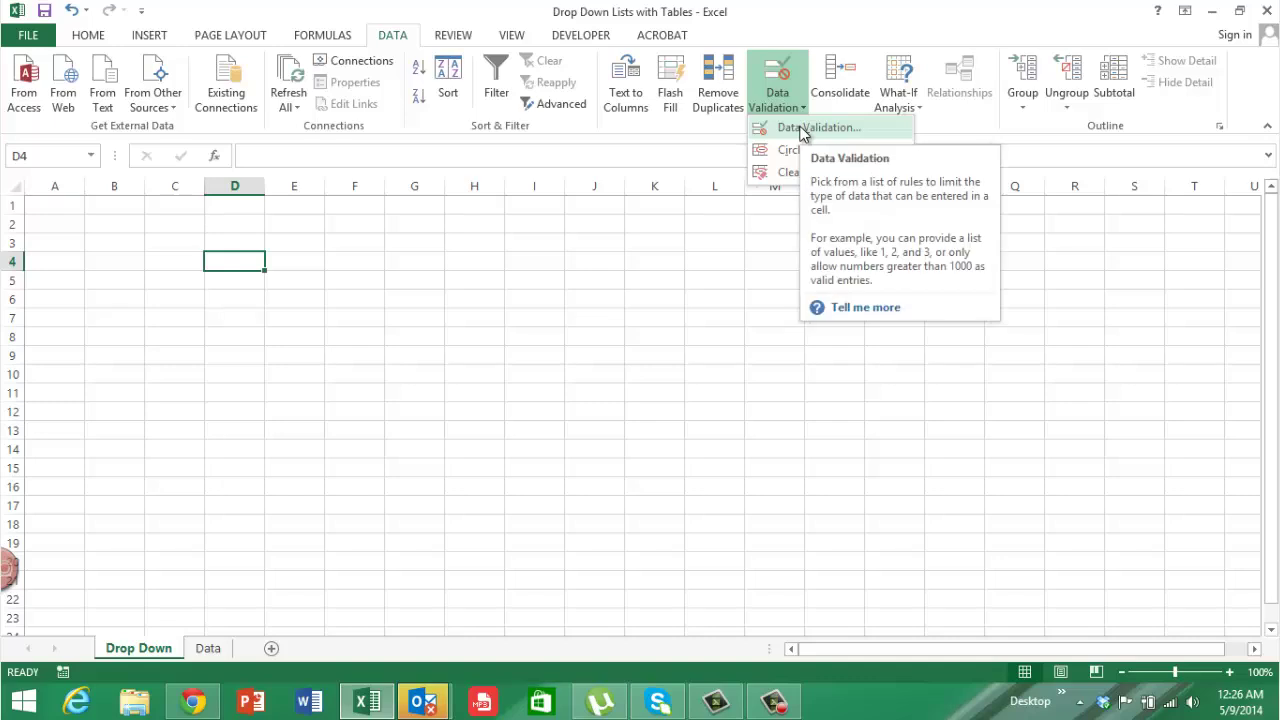
# - Try a List validation sourced from =tbl_year, dismiss the formula error, and cancel the dialog
pyautogui.click(802, 128)
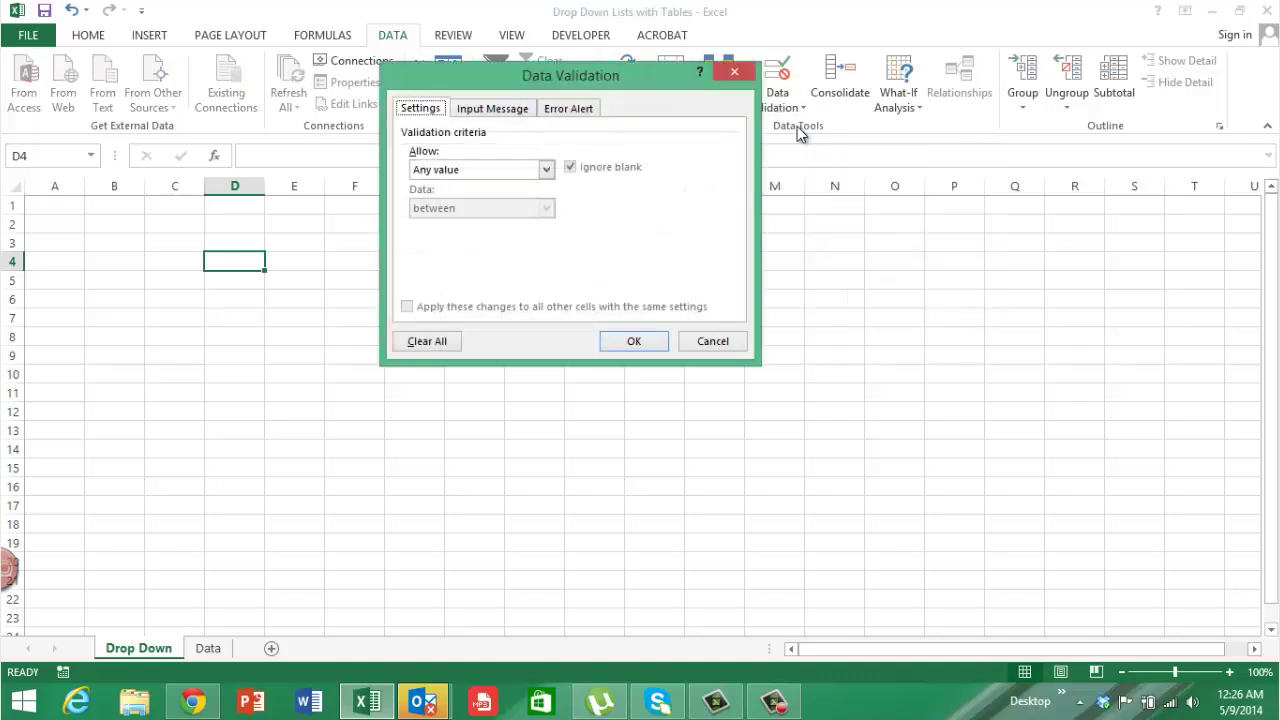
pyautogui.click(547, 170)
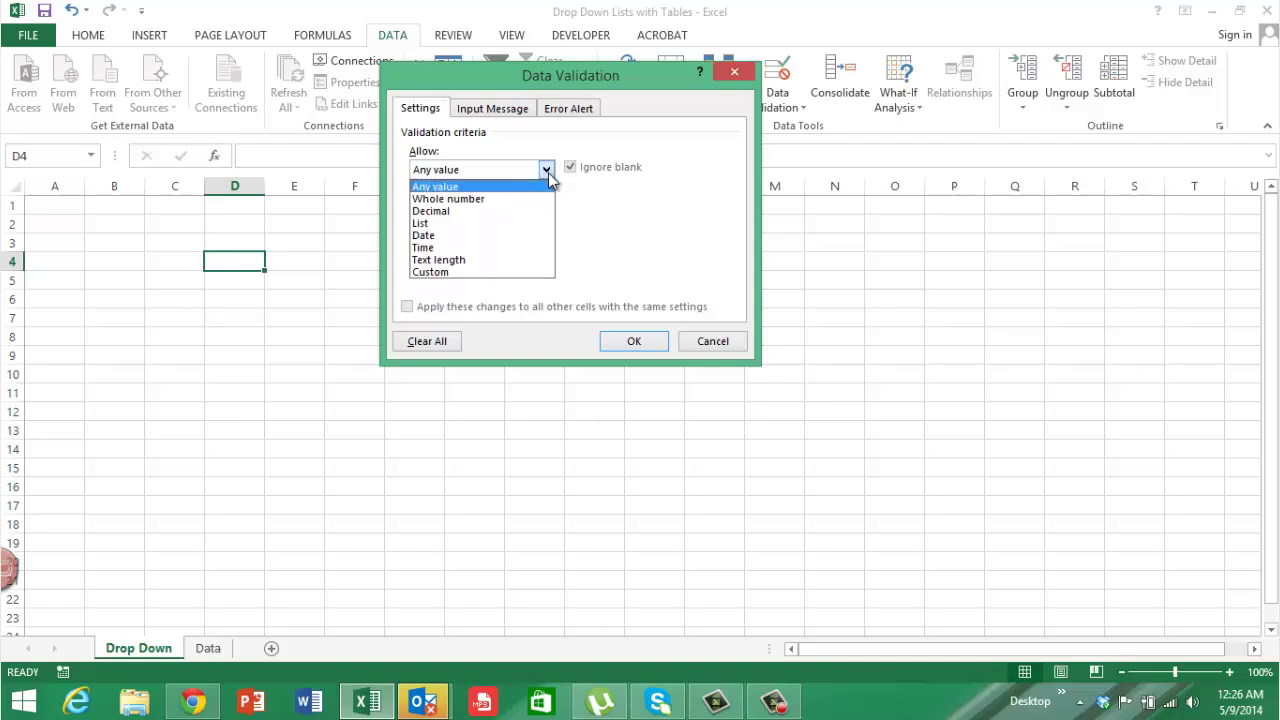
pyautogui.click(461, 228)
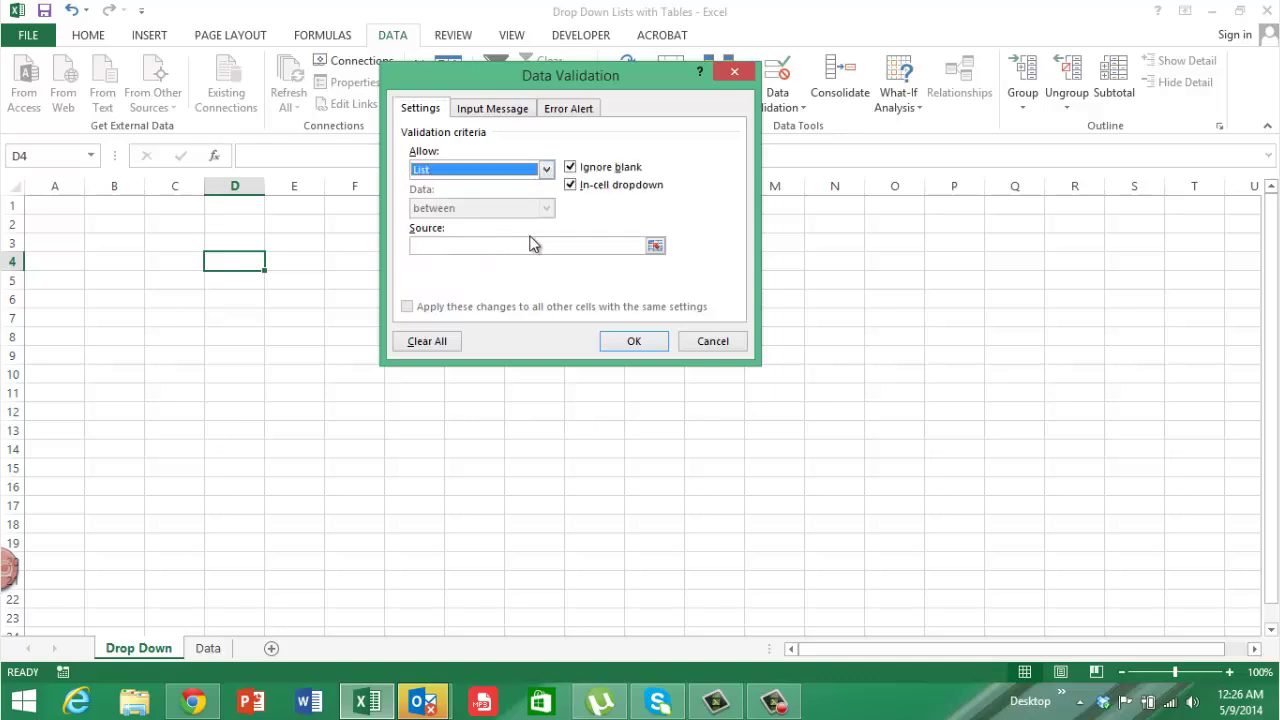
pyautogui.click(555, 245)
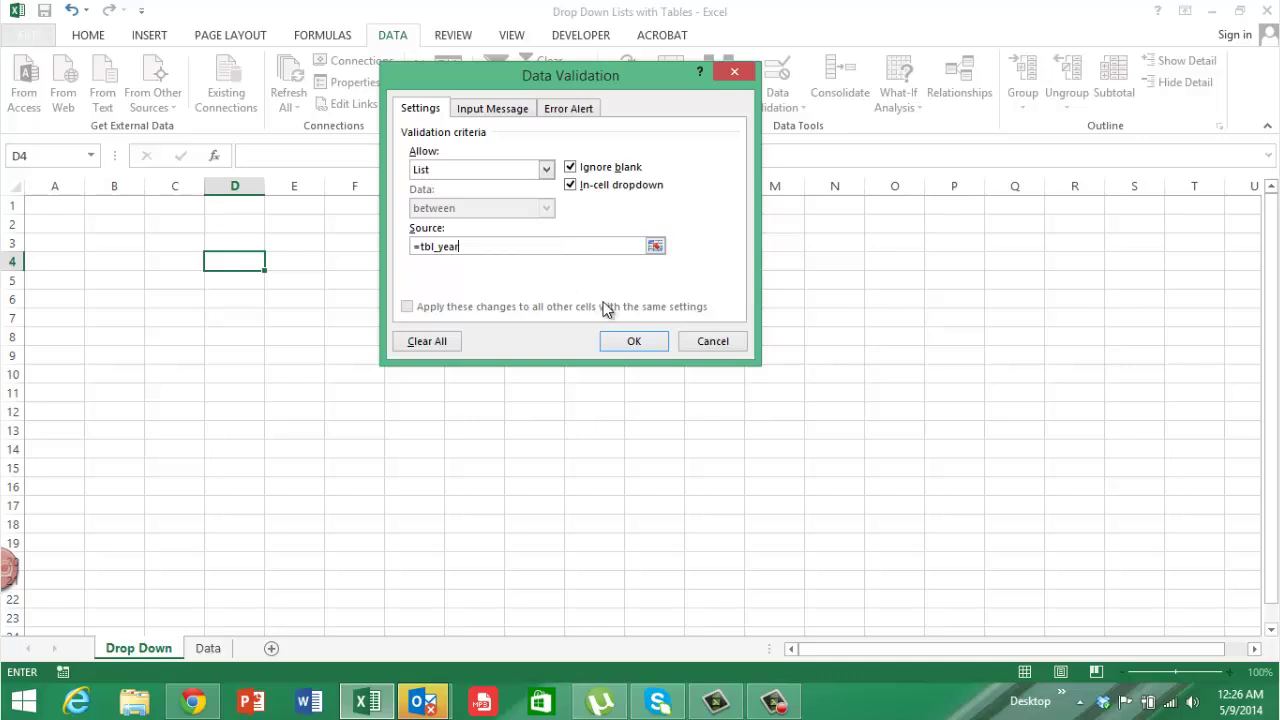
pyautogui.click(632, 340)
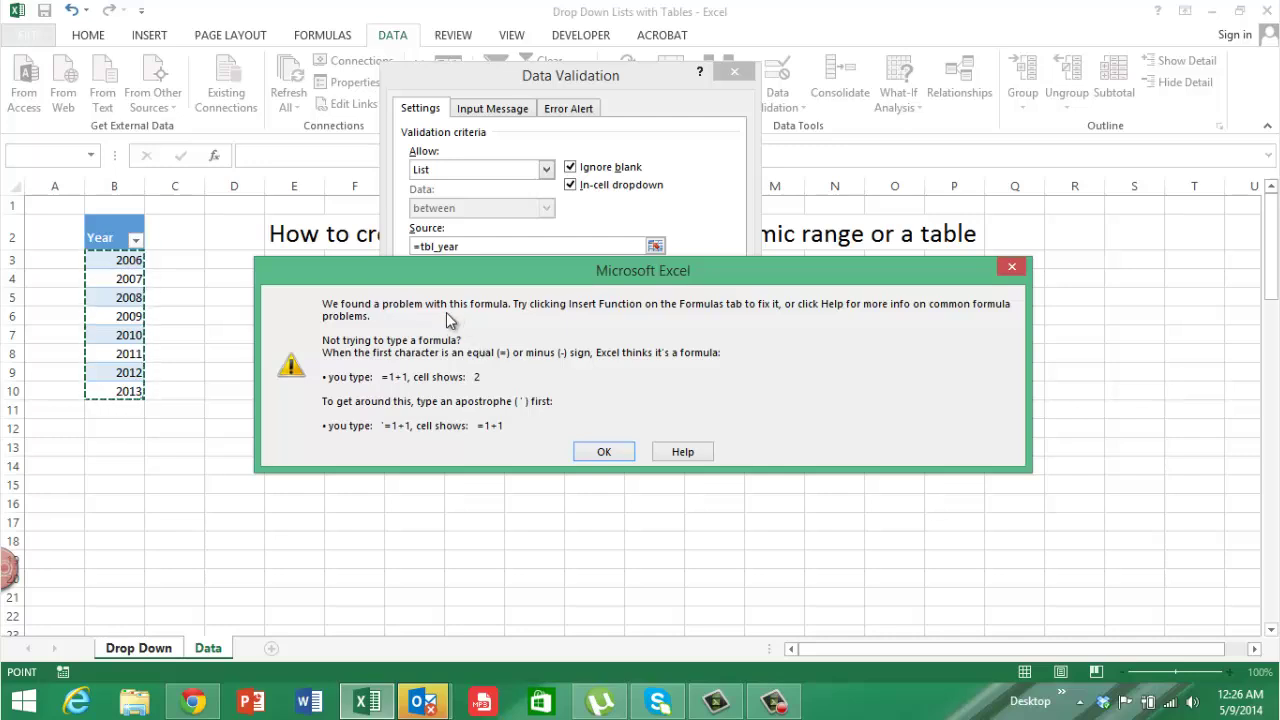
pyautogui.click(614, 455)
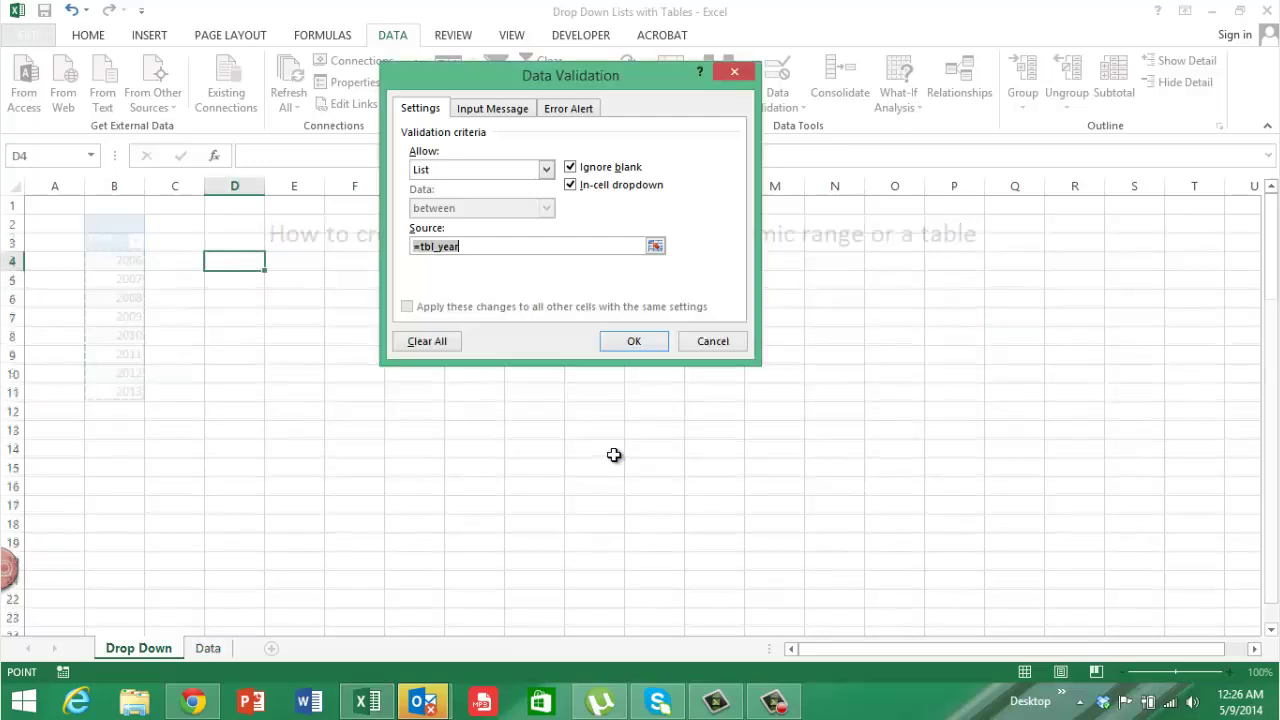
pyautogui.click(713, 342)
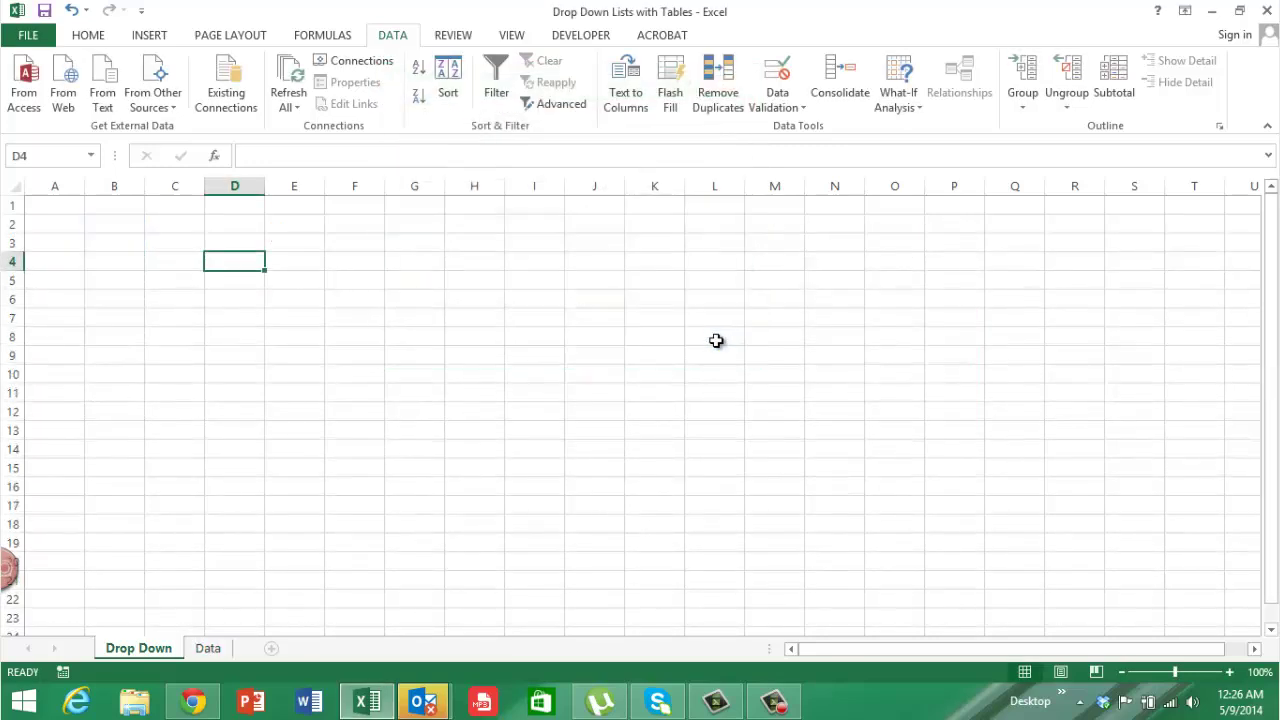
# - On the Data sheet with the Formulas ribbon showing, select the years 2006–2013 in B3:B10
pyautogui.click(210, 651)
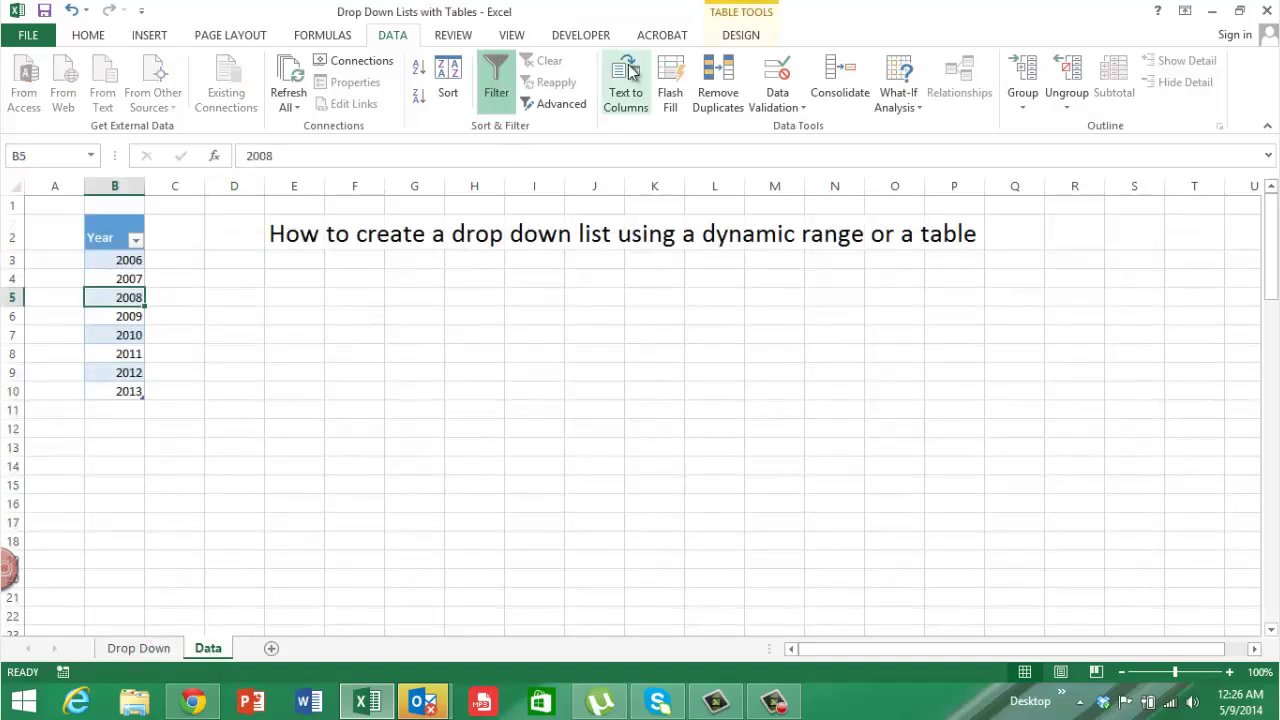
pyautogui.click(320, 36)
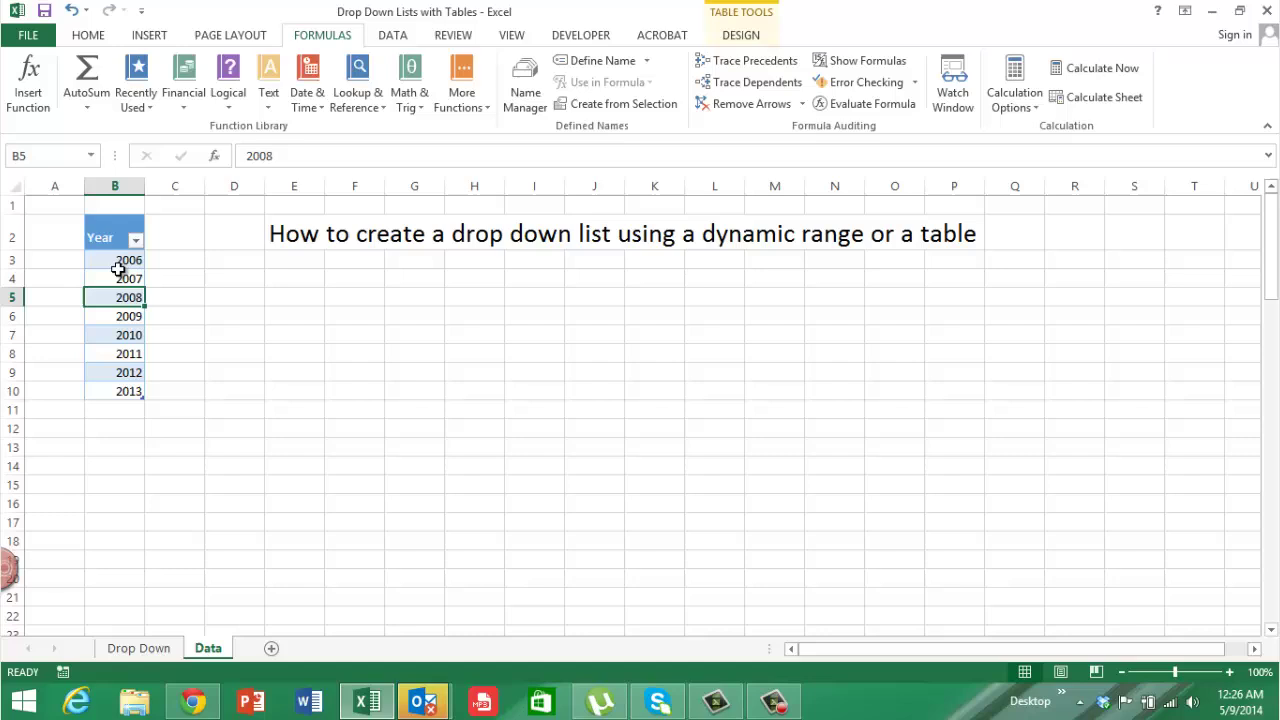
pyautogui.click(114, 234)
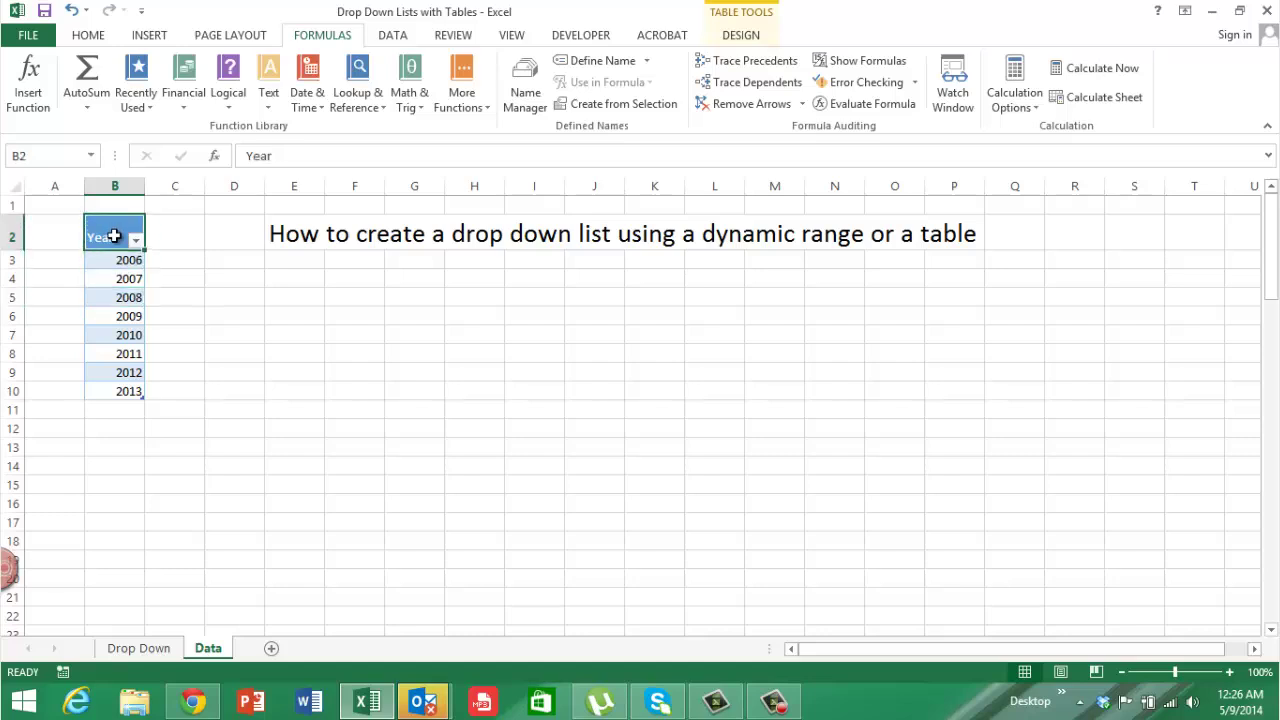
pyautogui.click(114, 318)
pyautogui.click(120, 262)
pyautogui.click(118, 296)
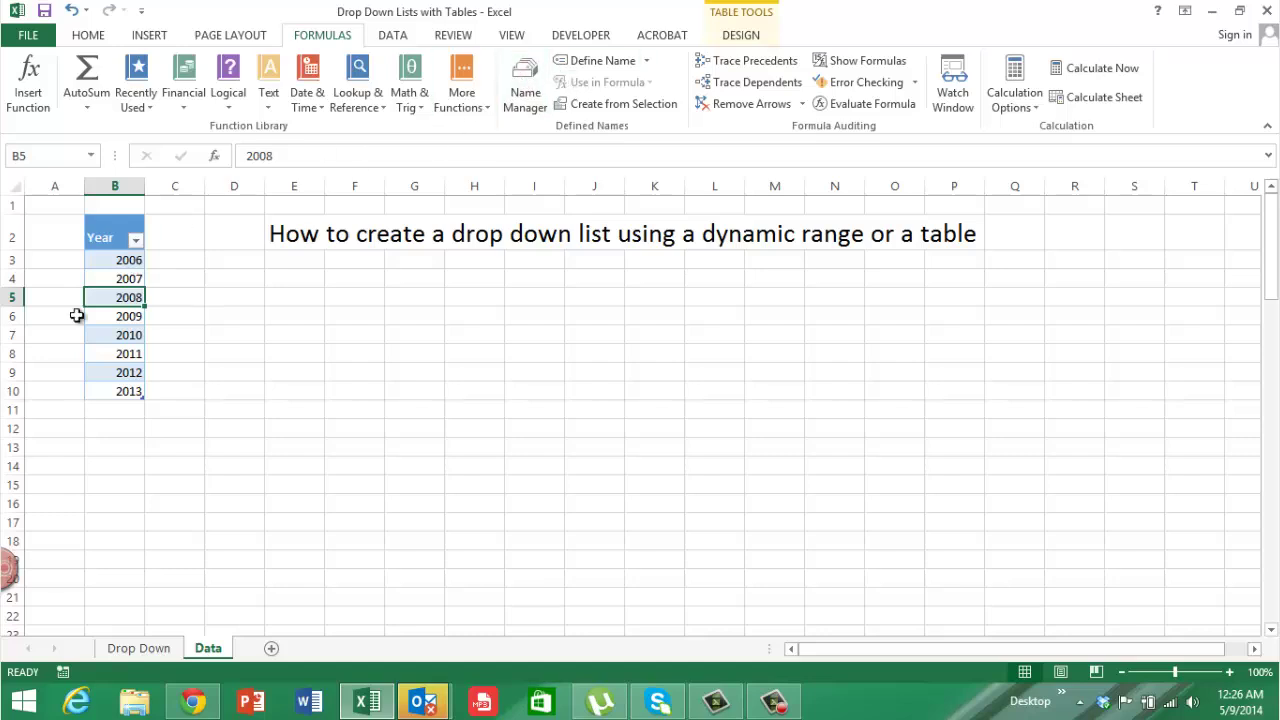
pyautogui.moveTo(115, 257); pyautogui.dragTo(106, 390)
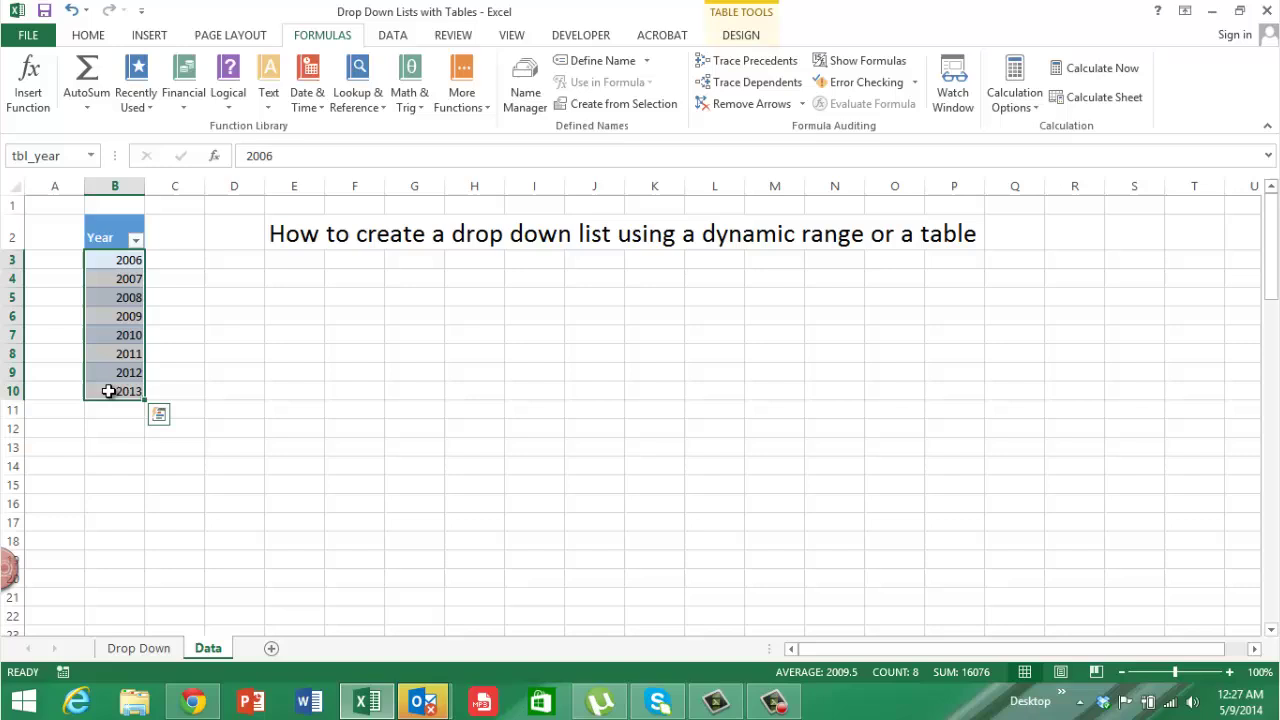
# - Define a new name YearDate that refers to =tbl_year[Year]
pyautogui.click(526, 82)
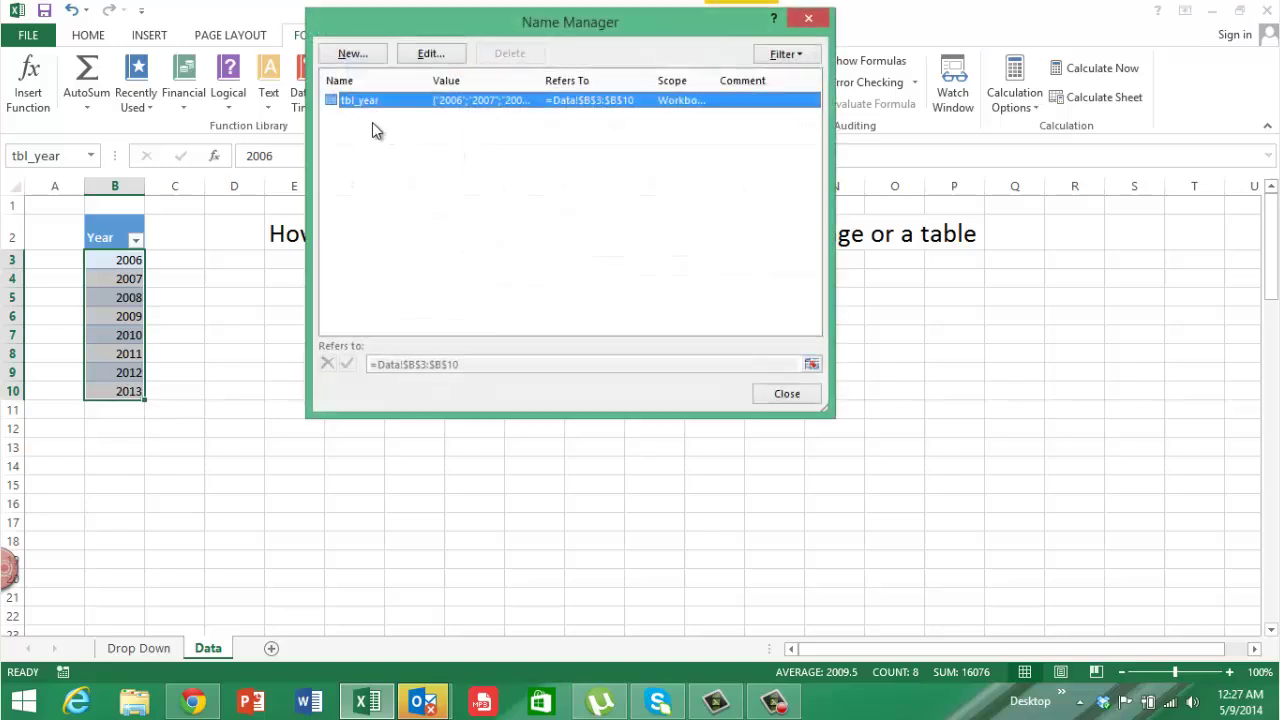
pyautogui.click(360, 54)
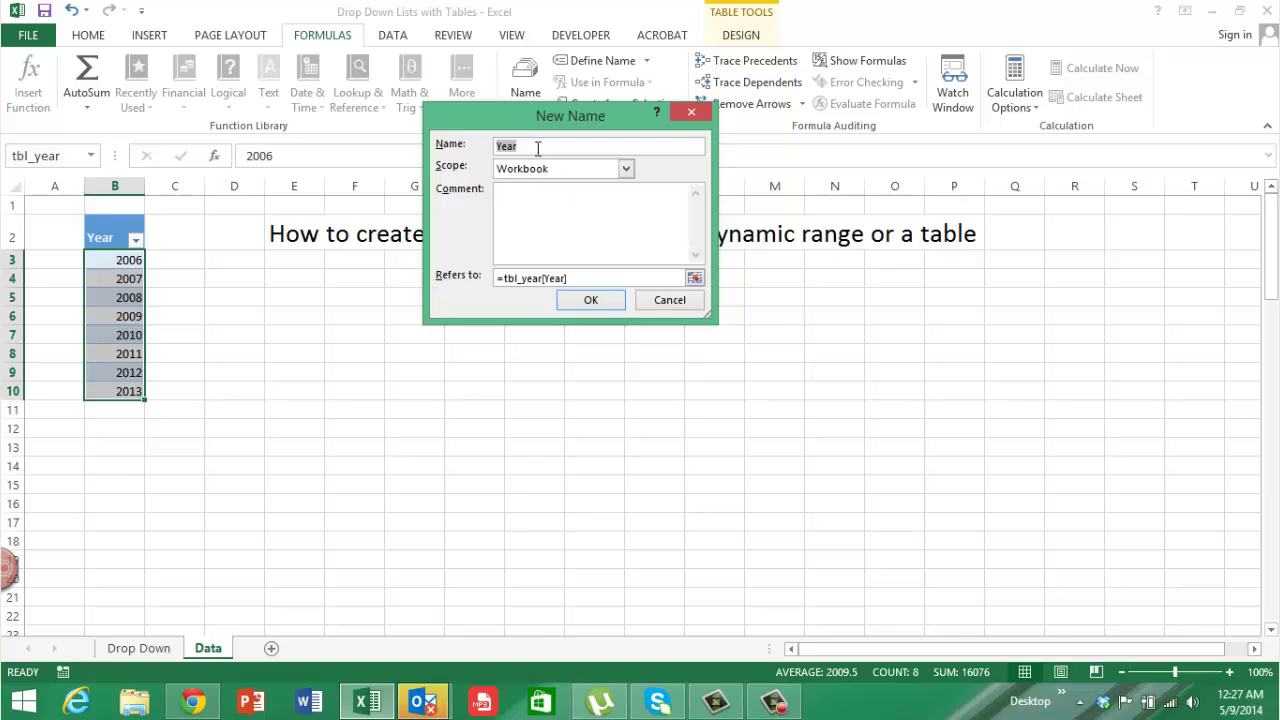
pyautogui.write('R')
pyautogui.click(590, 300)
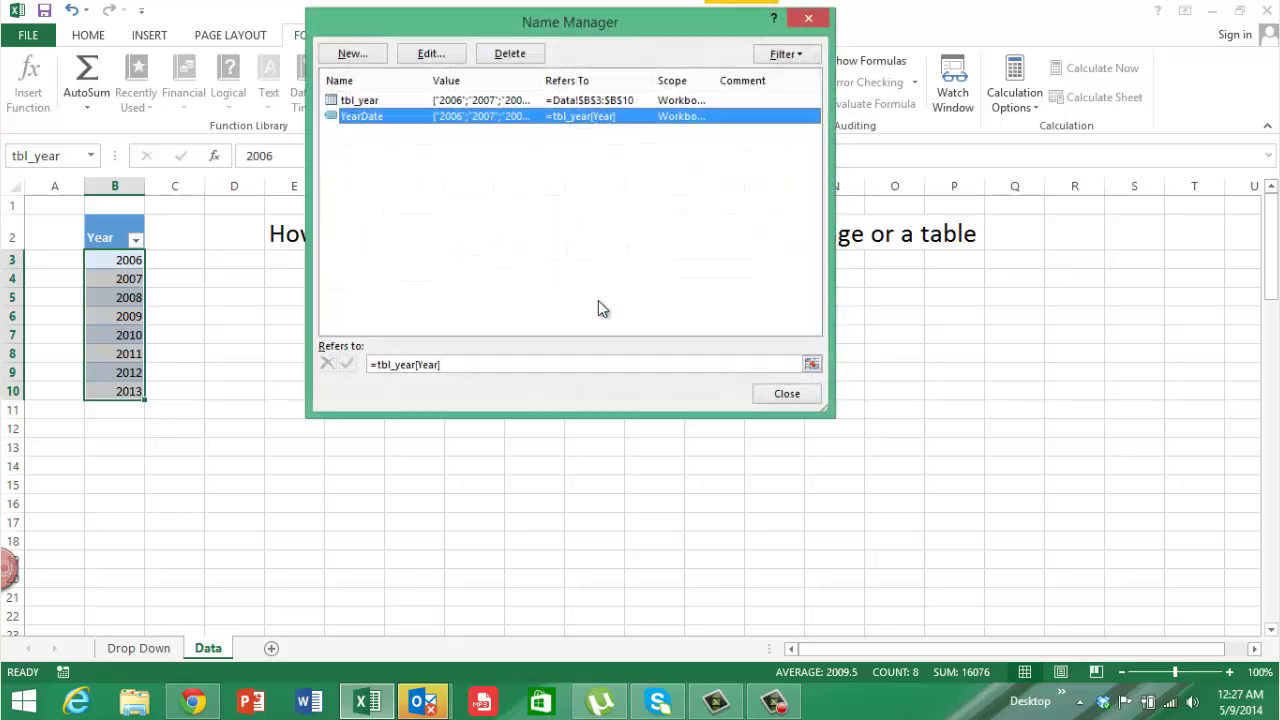
# - Review tbl_year in Name Manager, cancel the extra New Name, and close Name Manager
pyautogui.click(812, 20)
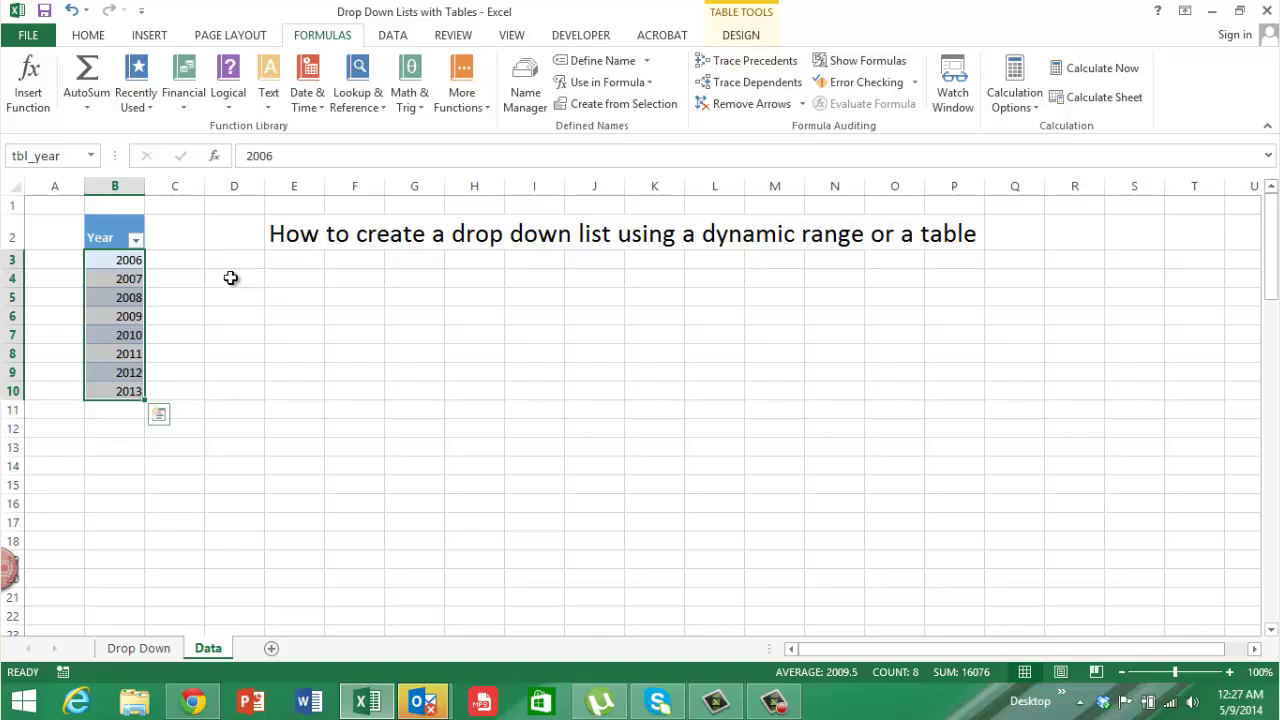
pyautogui.click(106, 235)
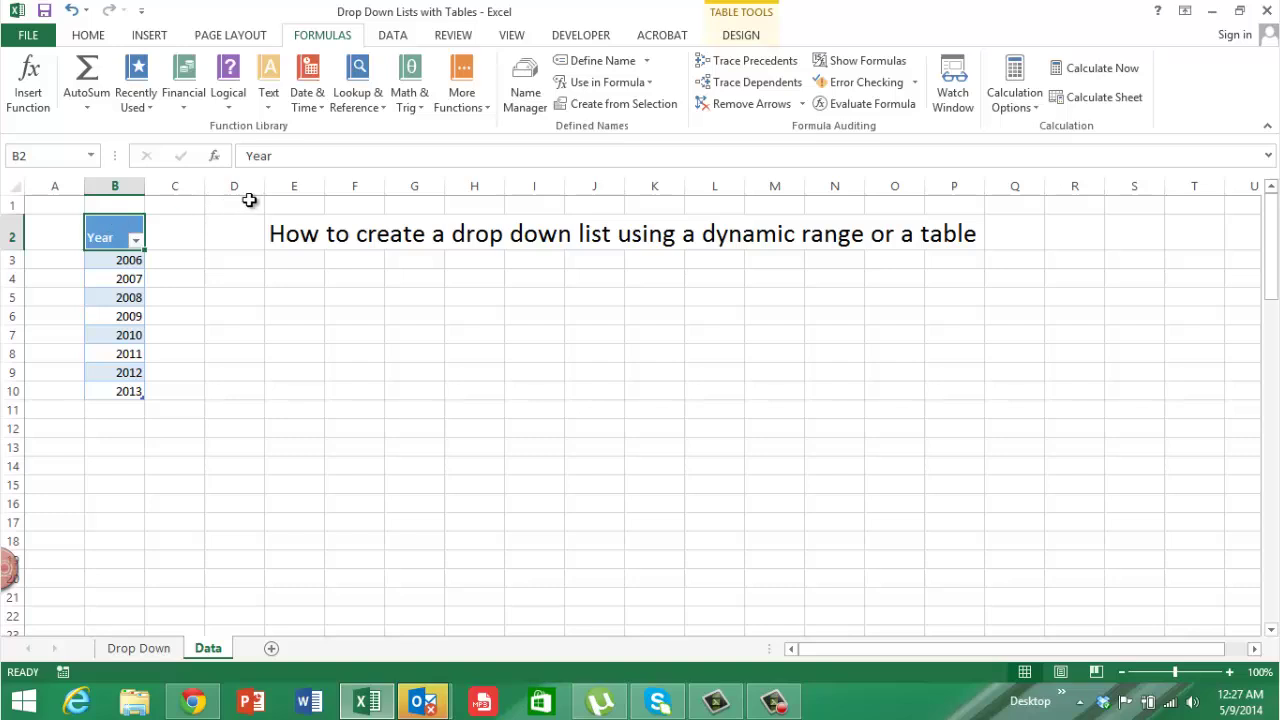
pyautogui.click(527, 90)
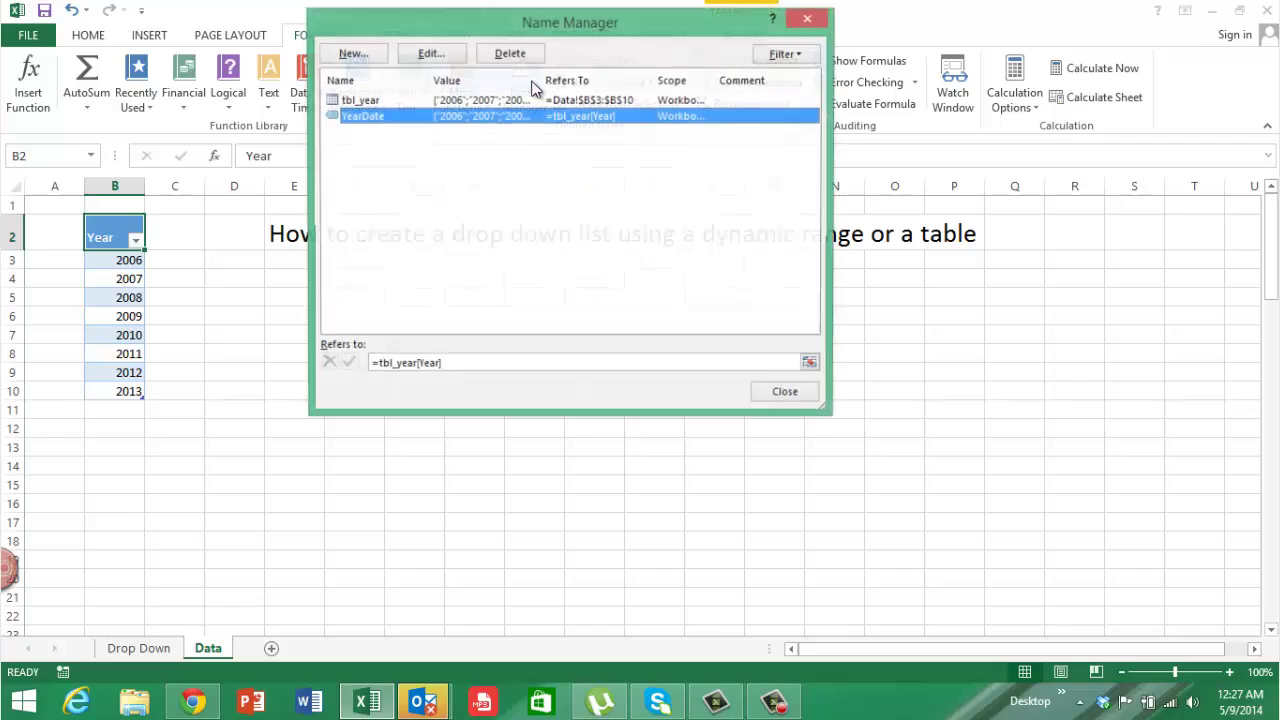
pyautogui.click(395, 101)
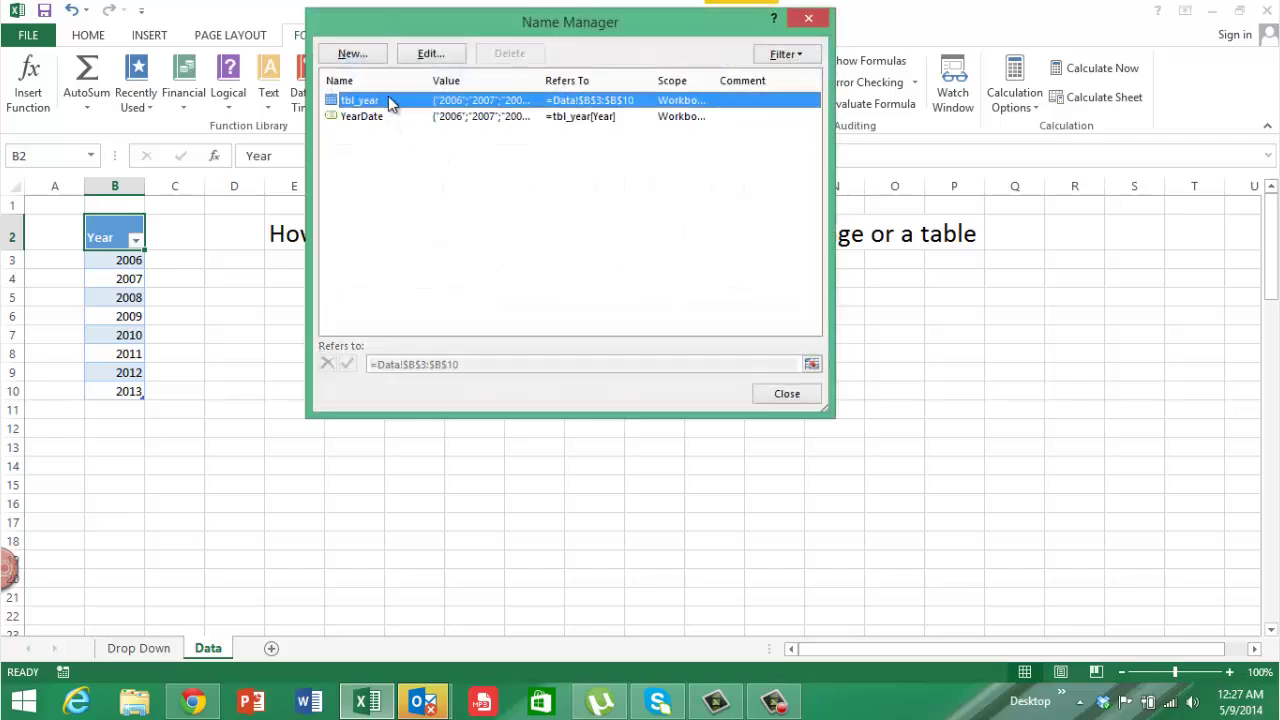
pyautogui.click(352, 53)
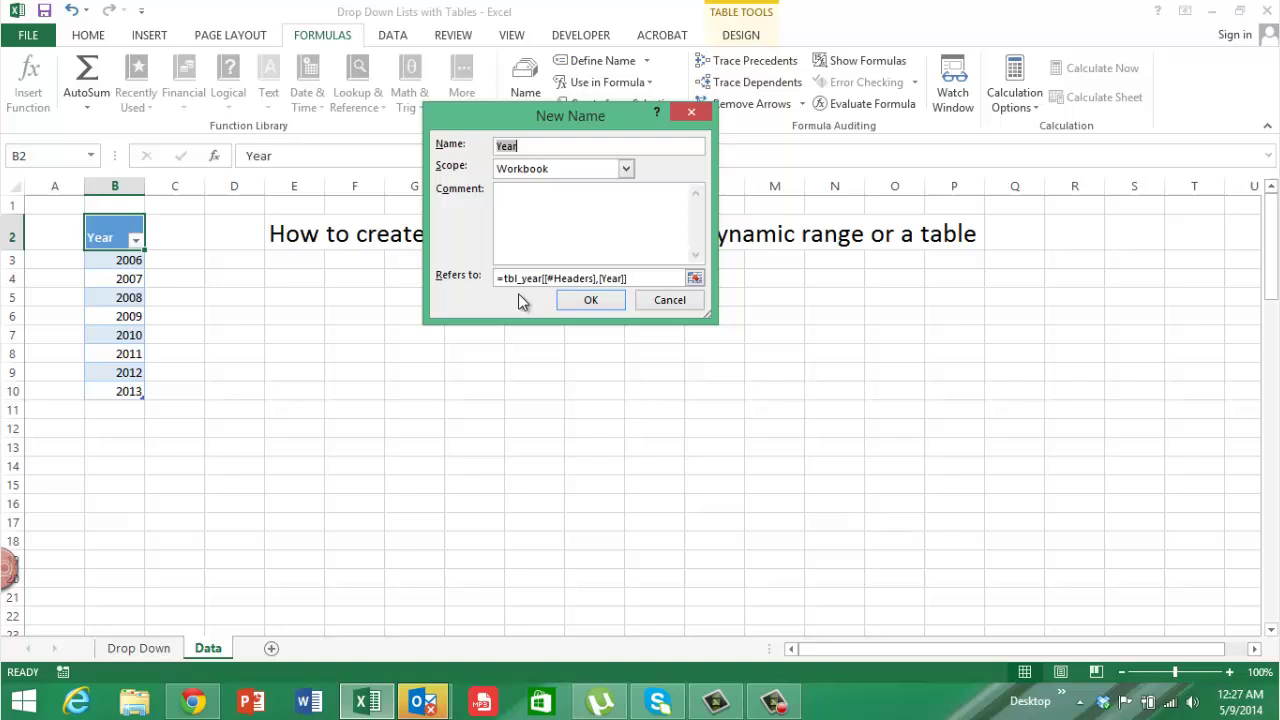
pyautogui.click(682, 299)
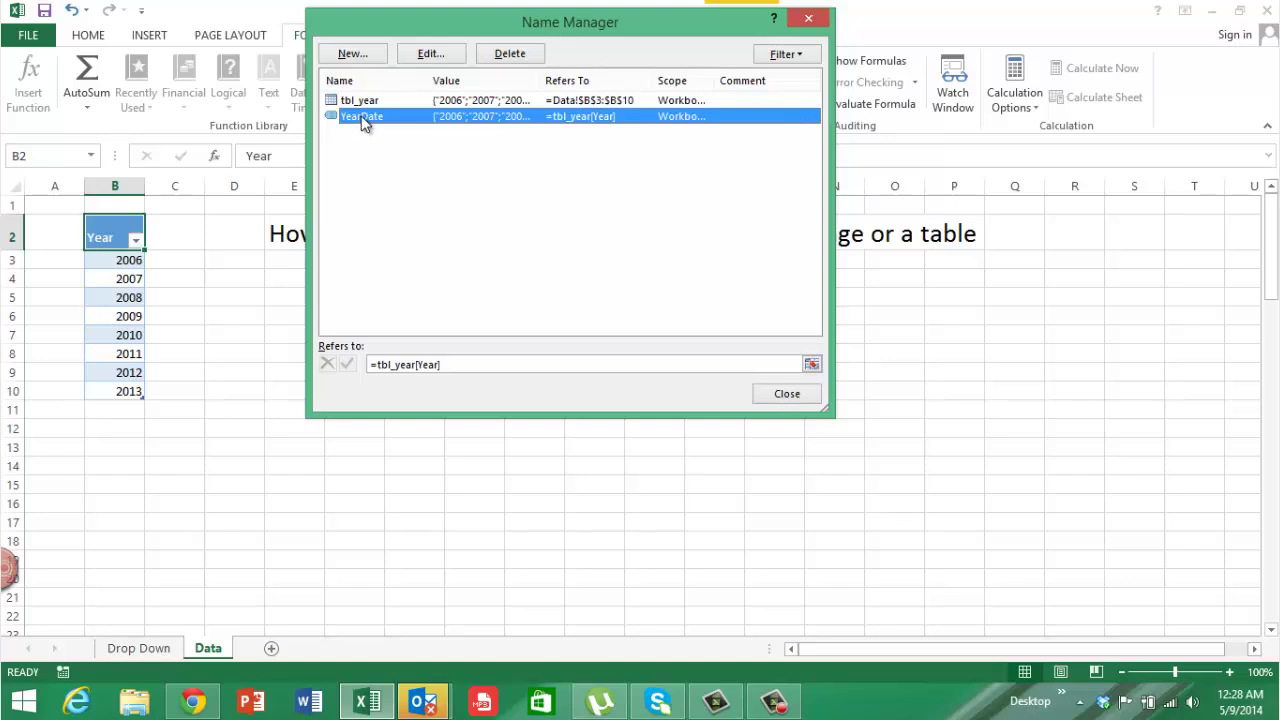
pyautogui.click(809, 19)
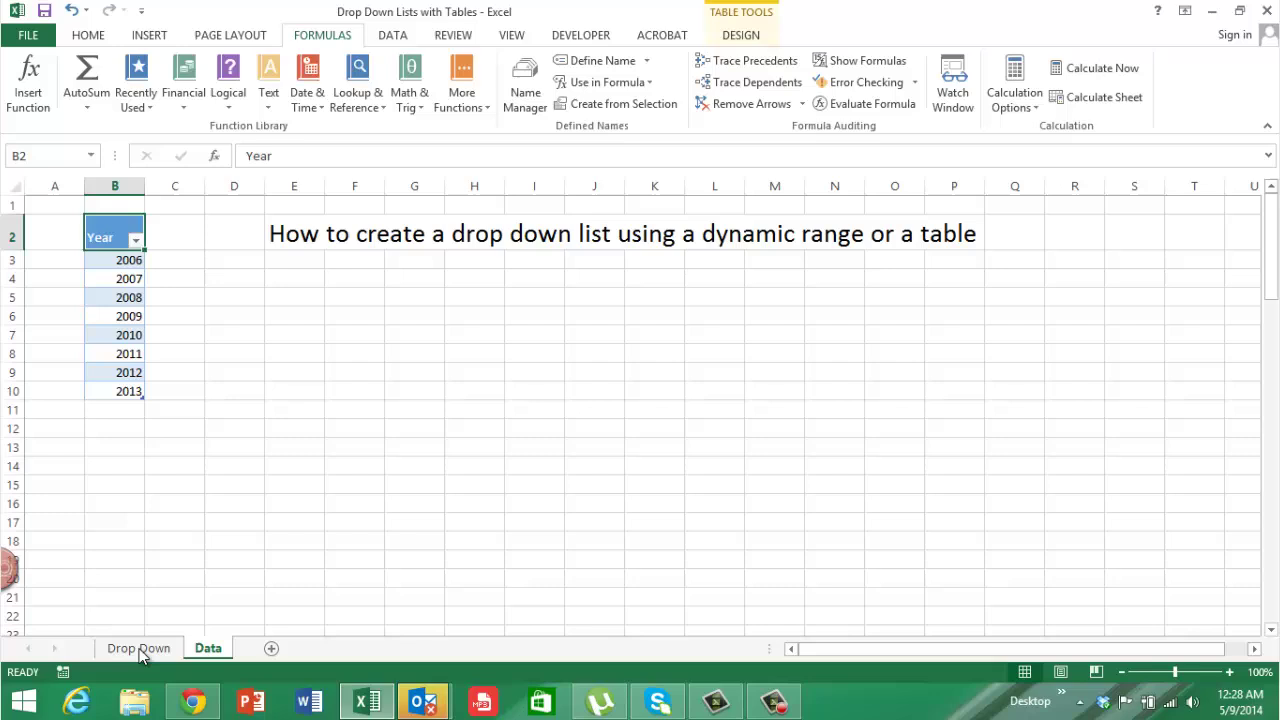
# - Give D4 a List validation sourced from =YearDate and check its 2006–2013 drop-down
pyautogui.click(138, 648)
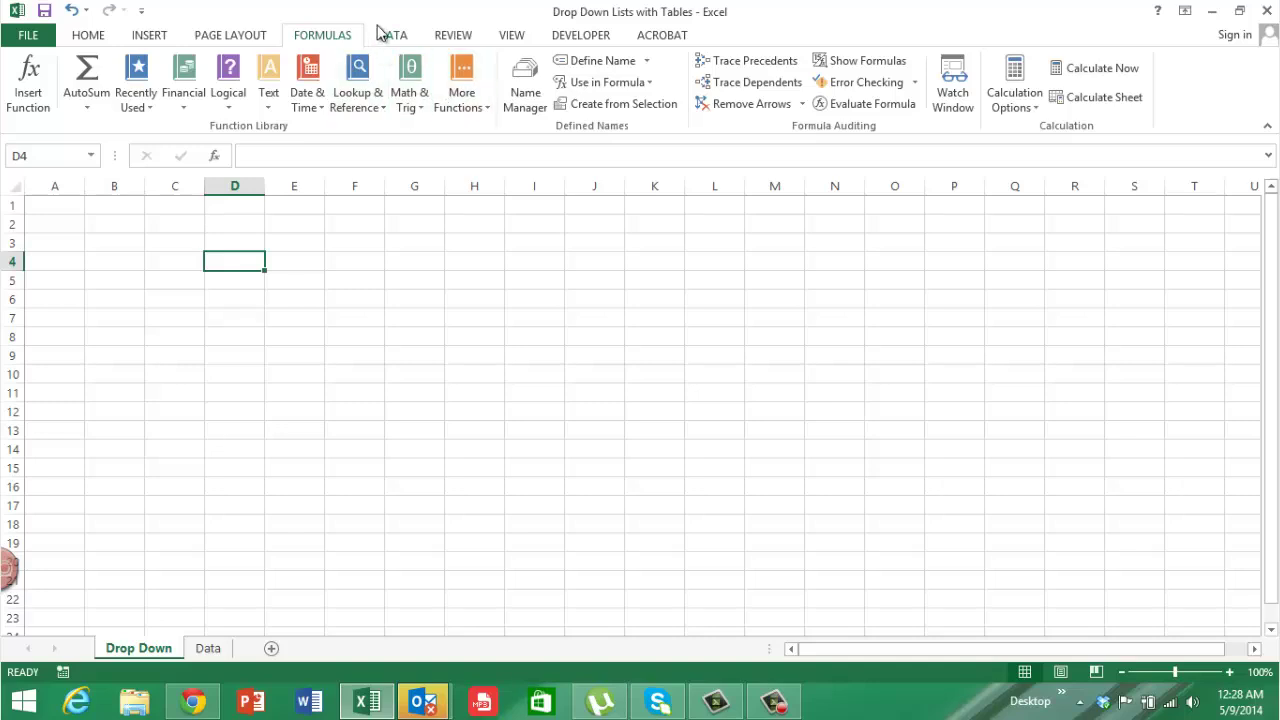
pyautogui.click(406, 40)
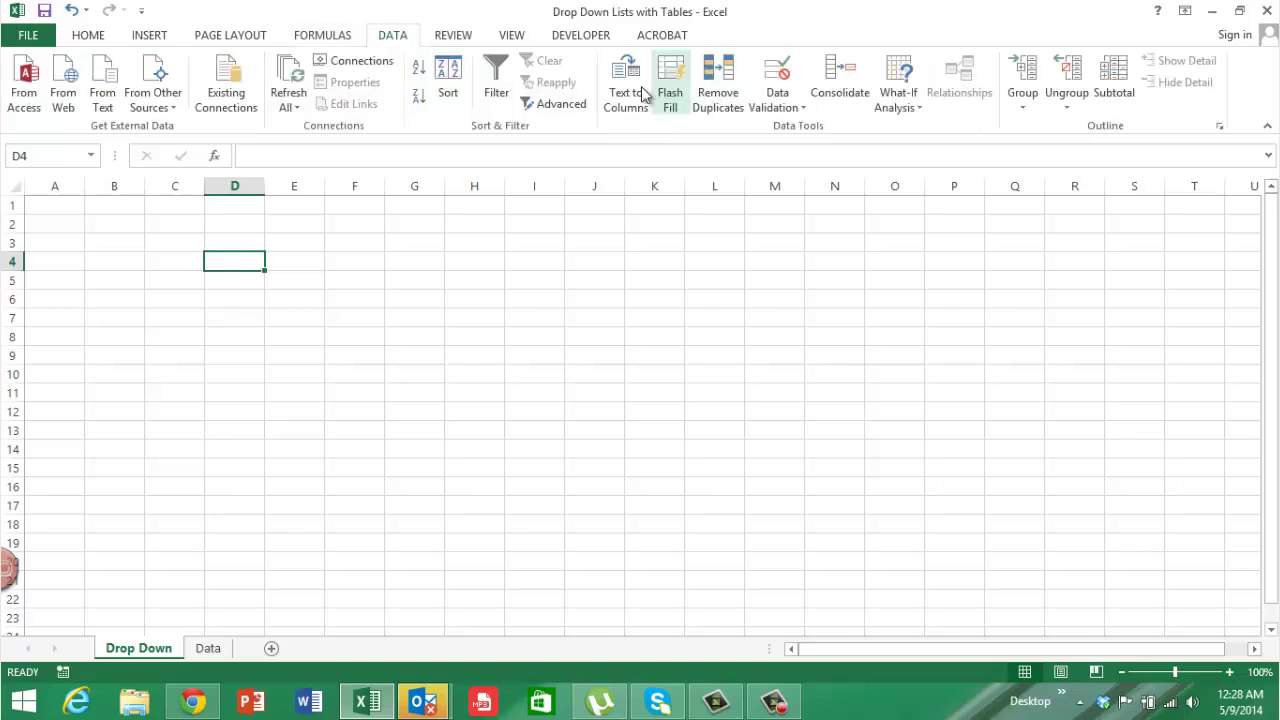
pyautogui.click(795, 106)
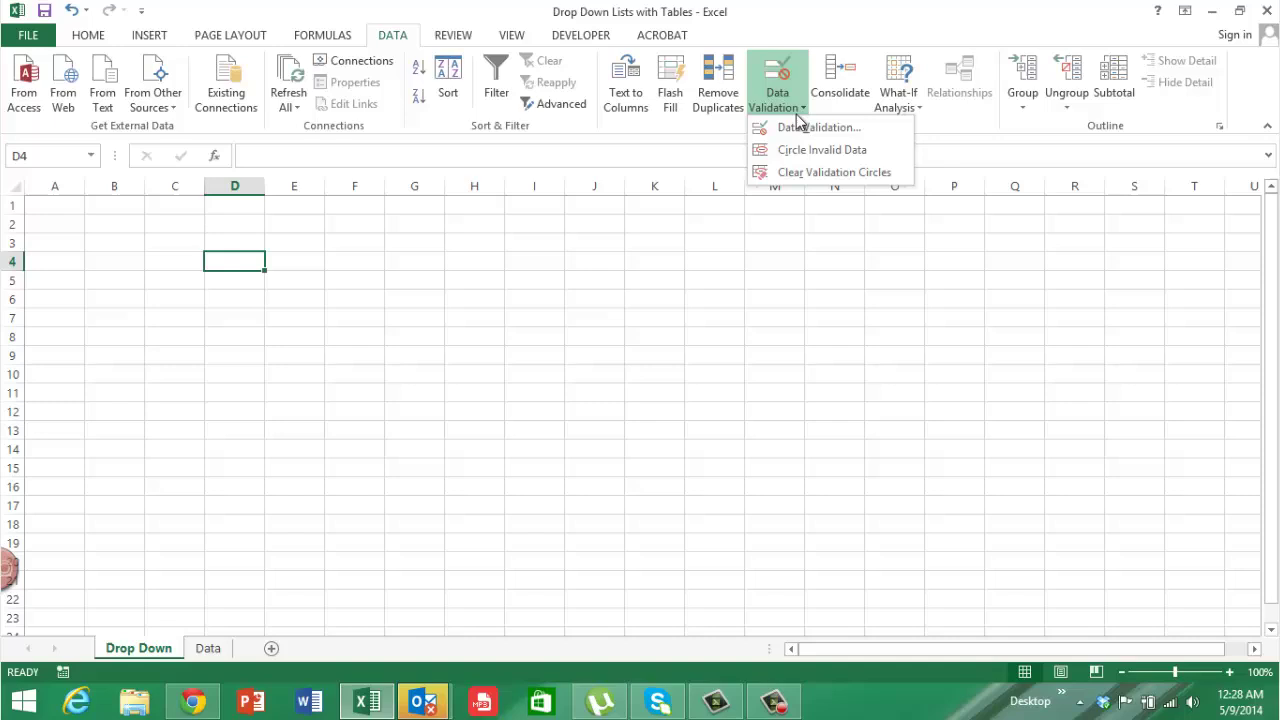
pyautogui.click(800, 128)
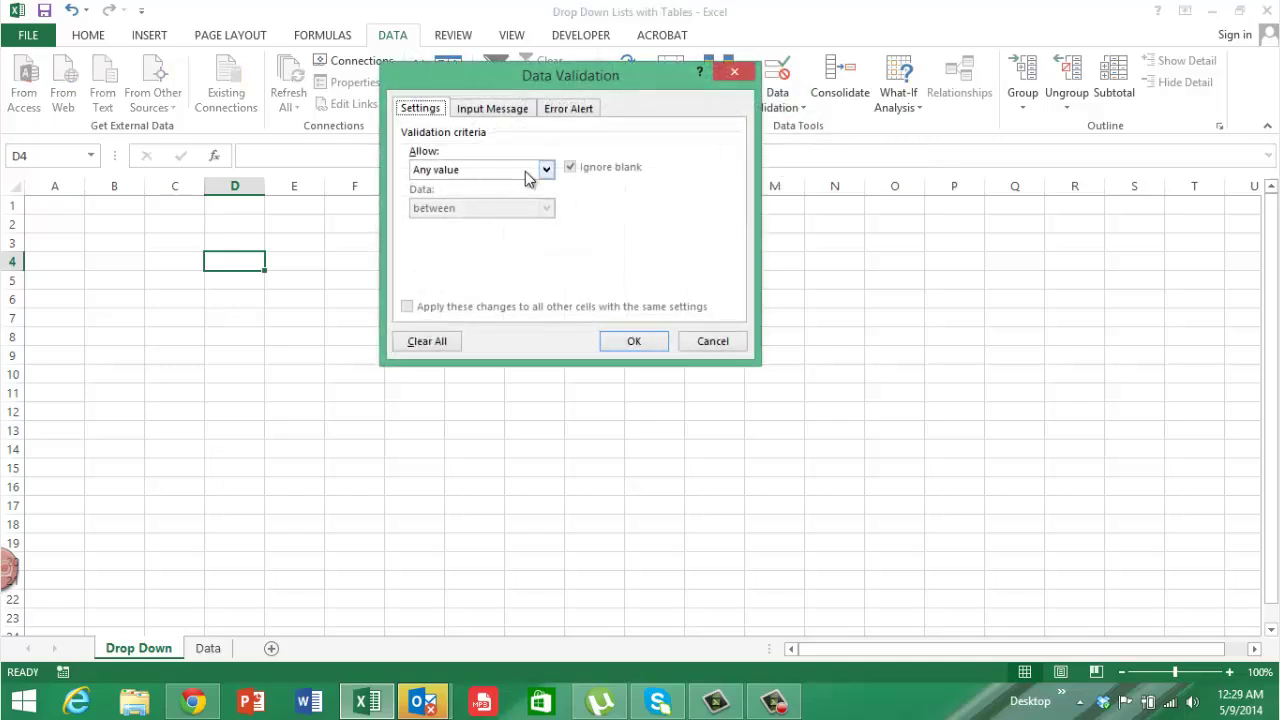
pyautogui.click(526, 171)
pyautogui.click(486, 221)
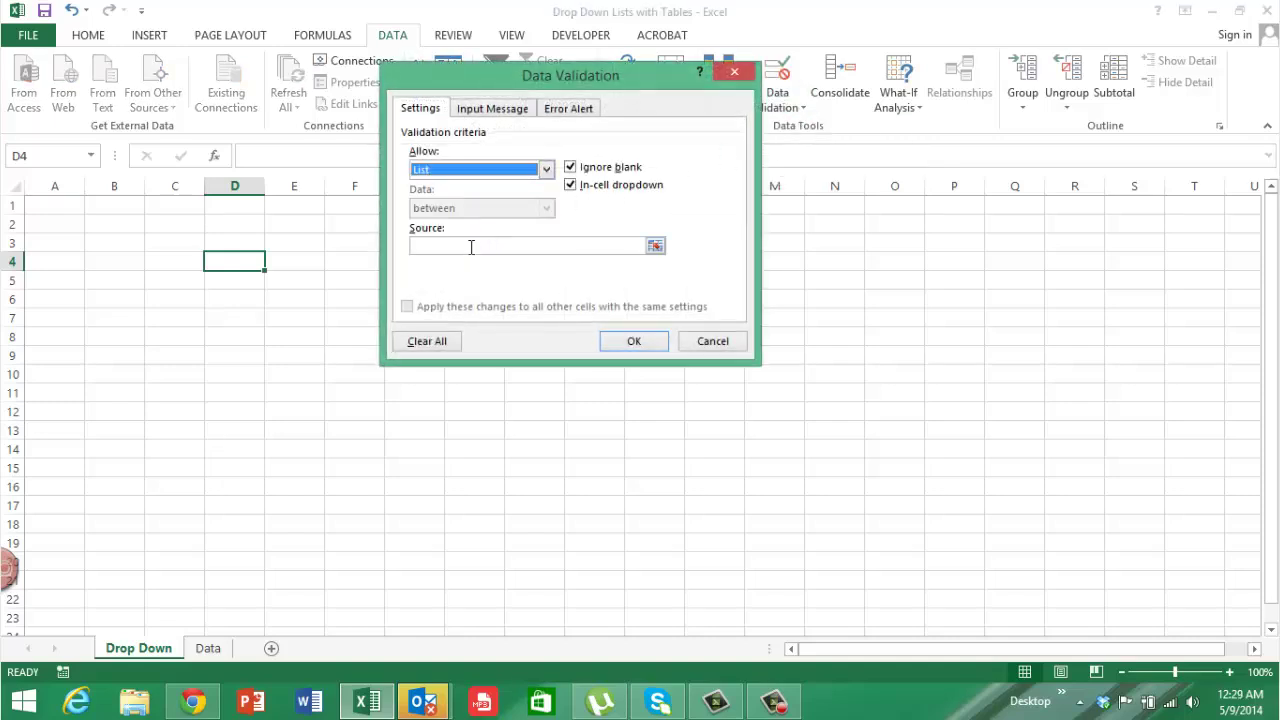
pyautogui.click(471, 247)
pyautogui.write('=YearDate')
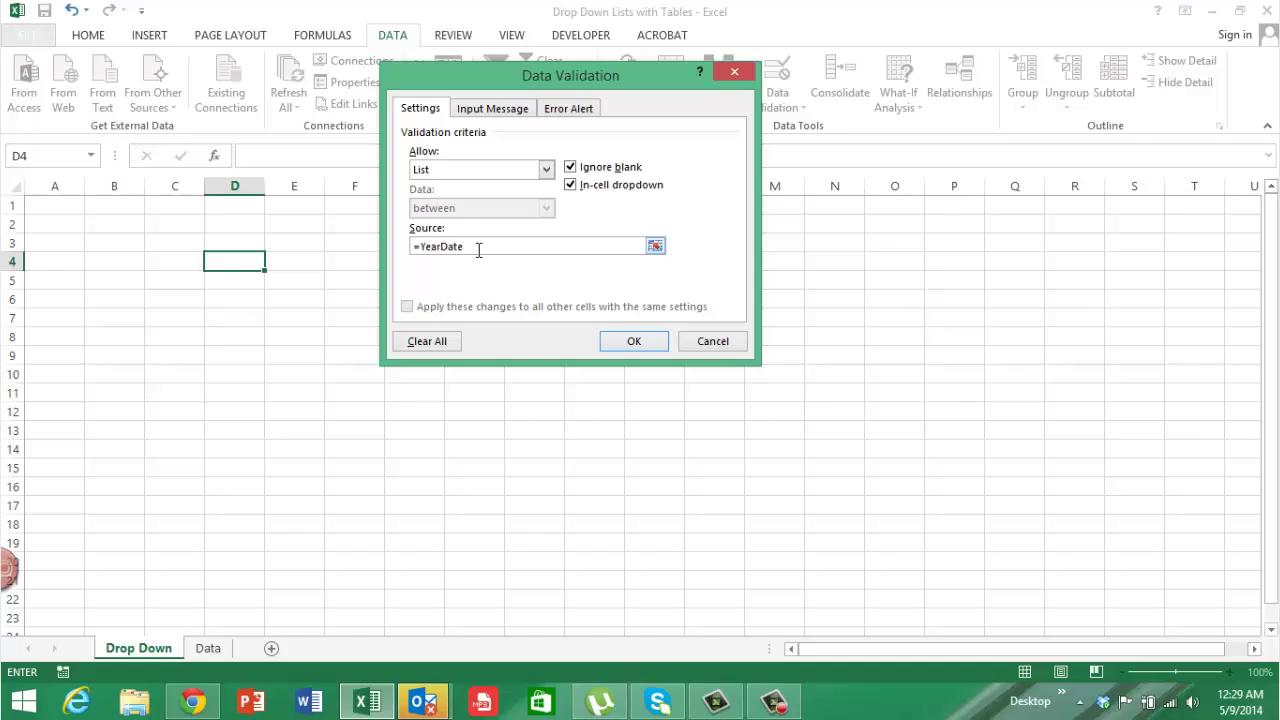
pyautogui.click(640, 343)
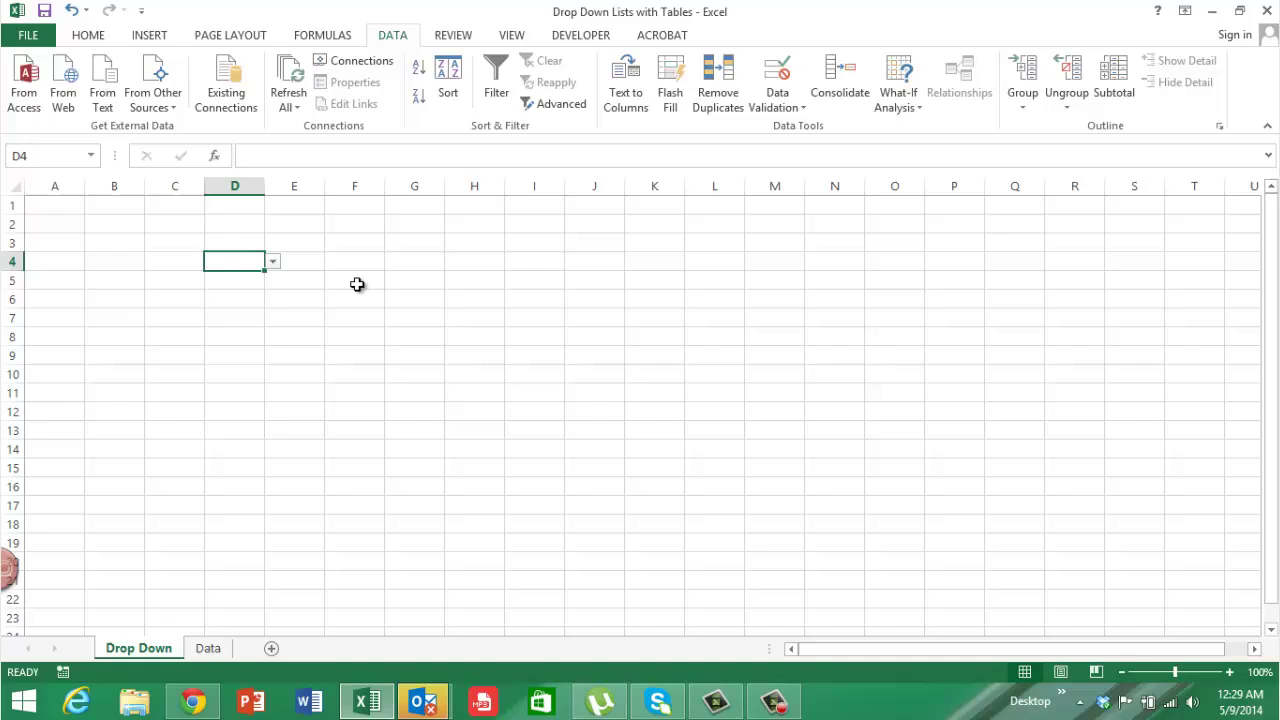
pyautogui.click(272, 261)
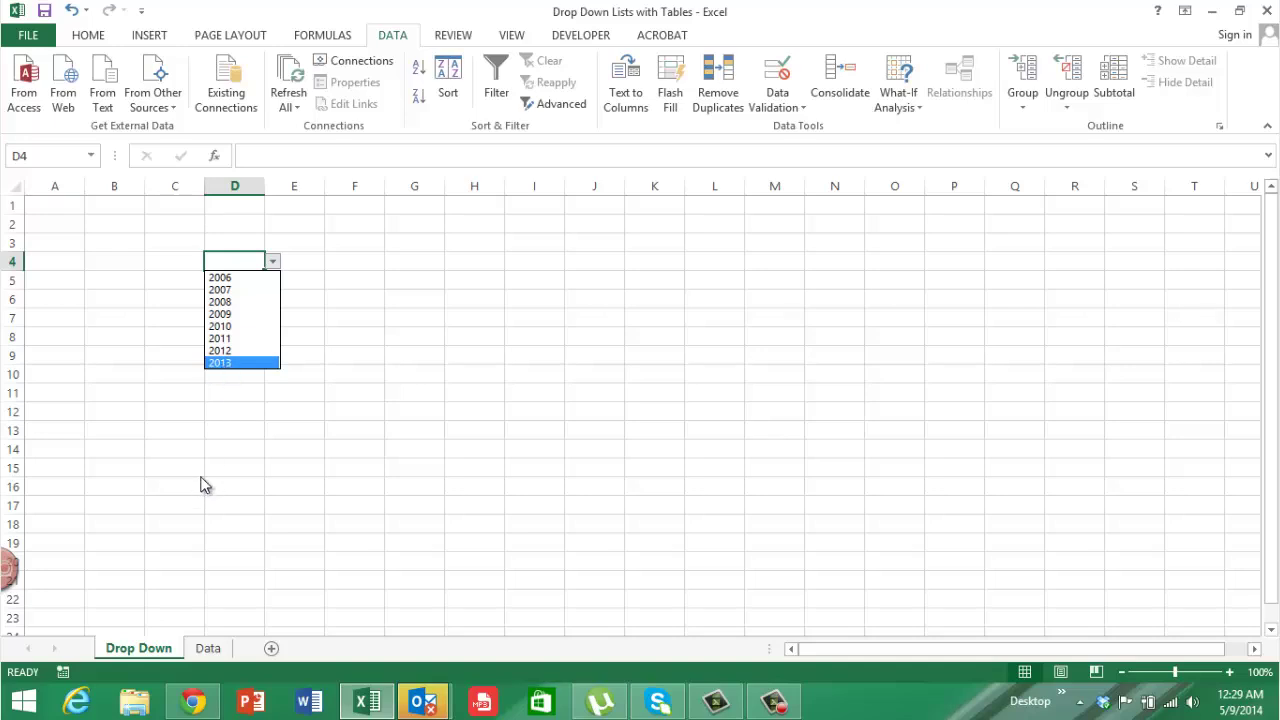
pyautogui.click(232, 408)
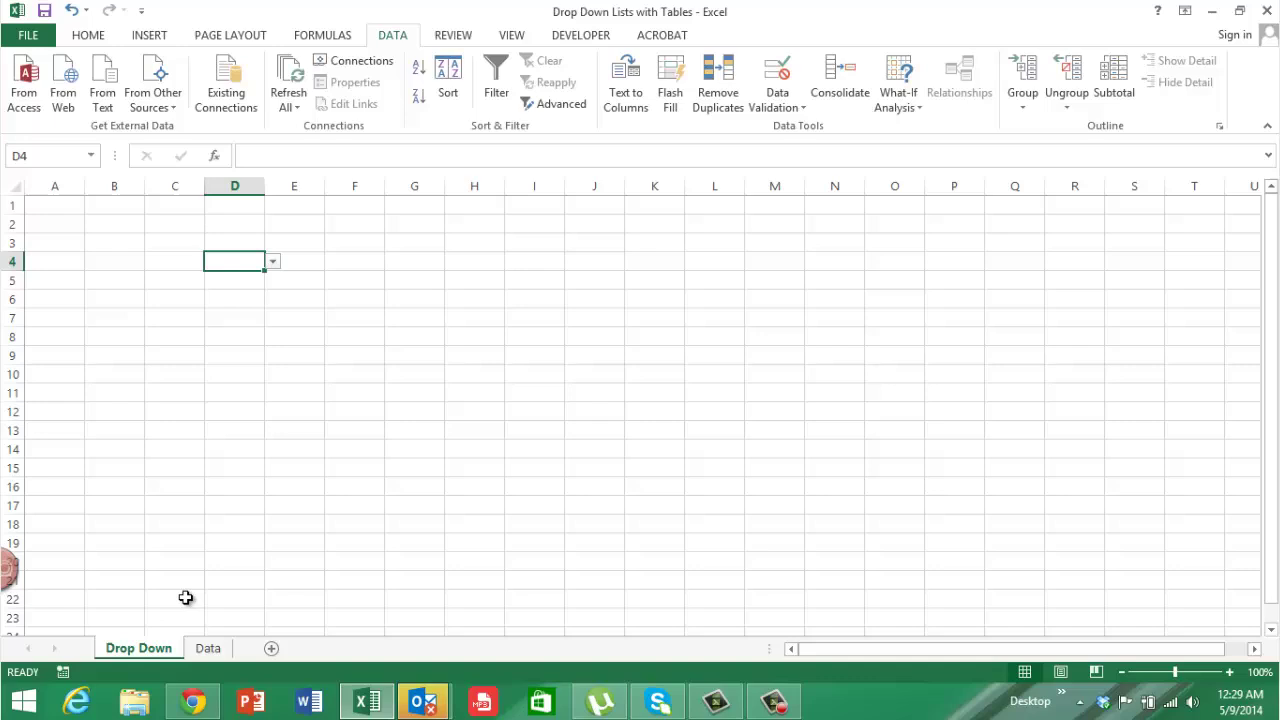
# - On the Data sheet, enter 2014 in B11 so tbl_year extends to row 11
pyautogui.click(208, 648)
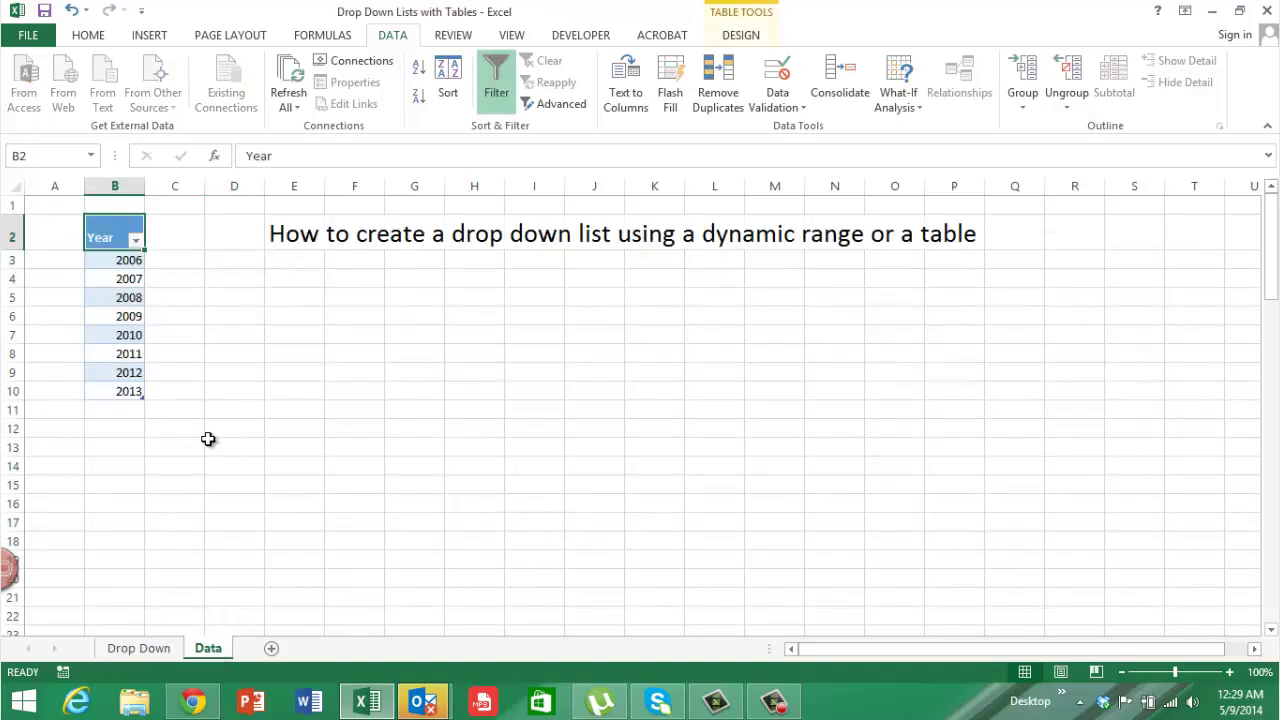
pyautogui.click(126, 405)
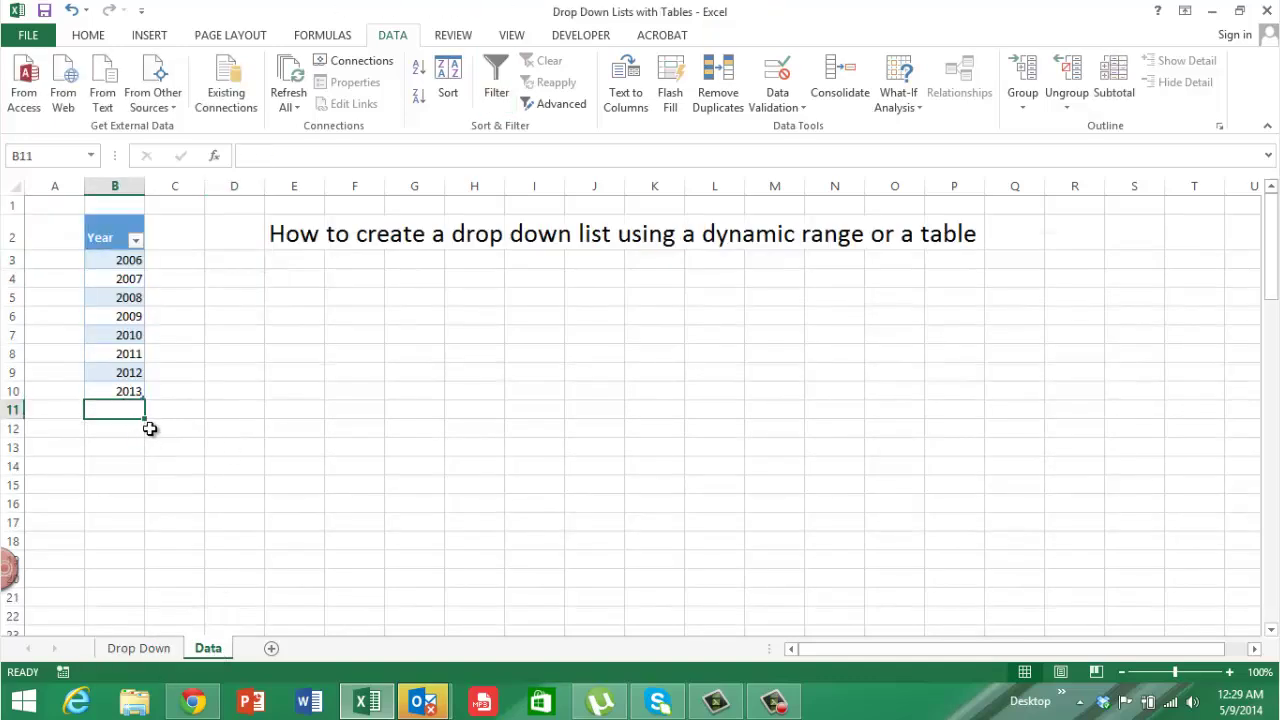
pyautogui.click(180, 394)
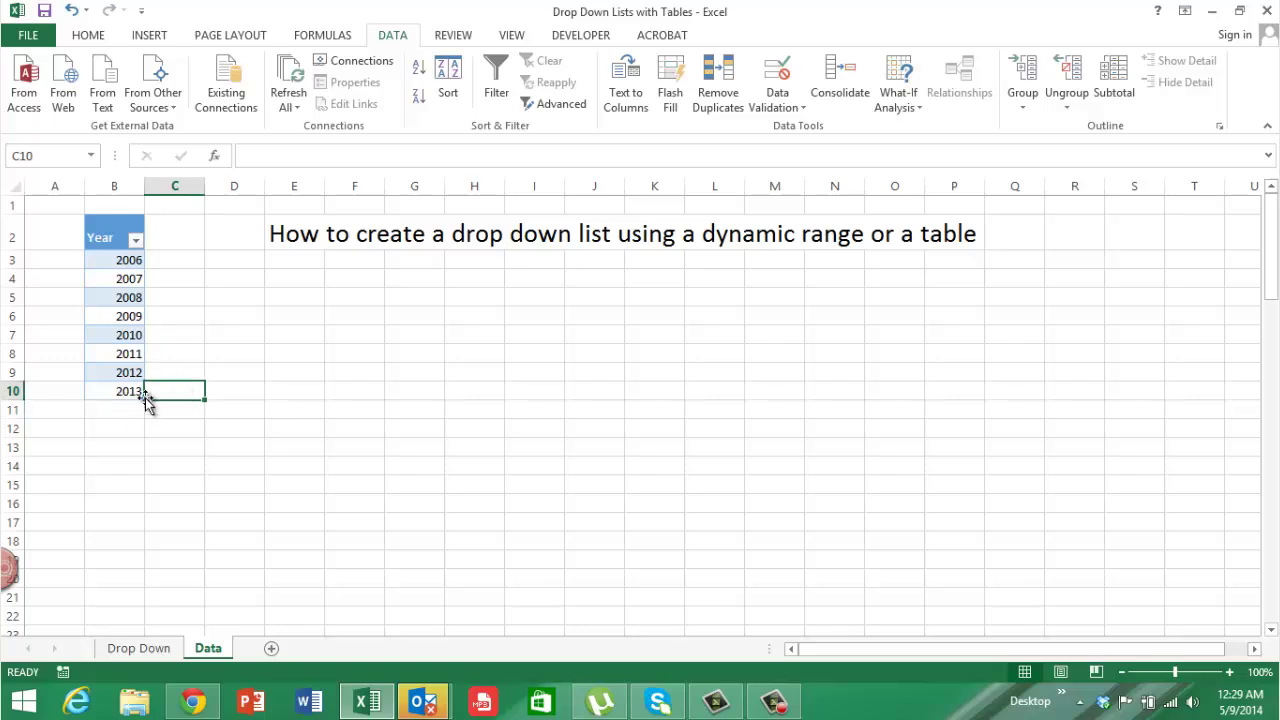
pyautogui.click(69, 393)
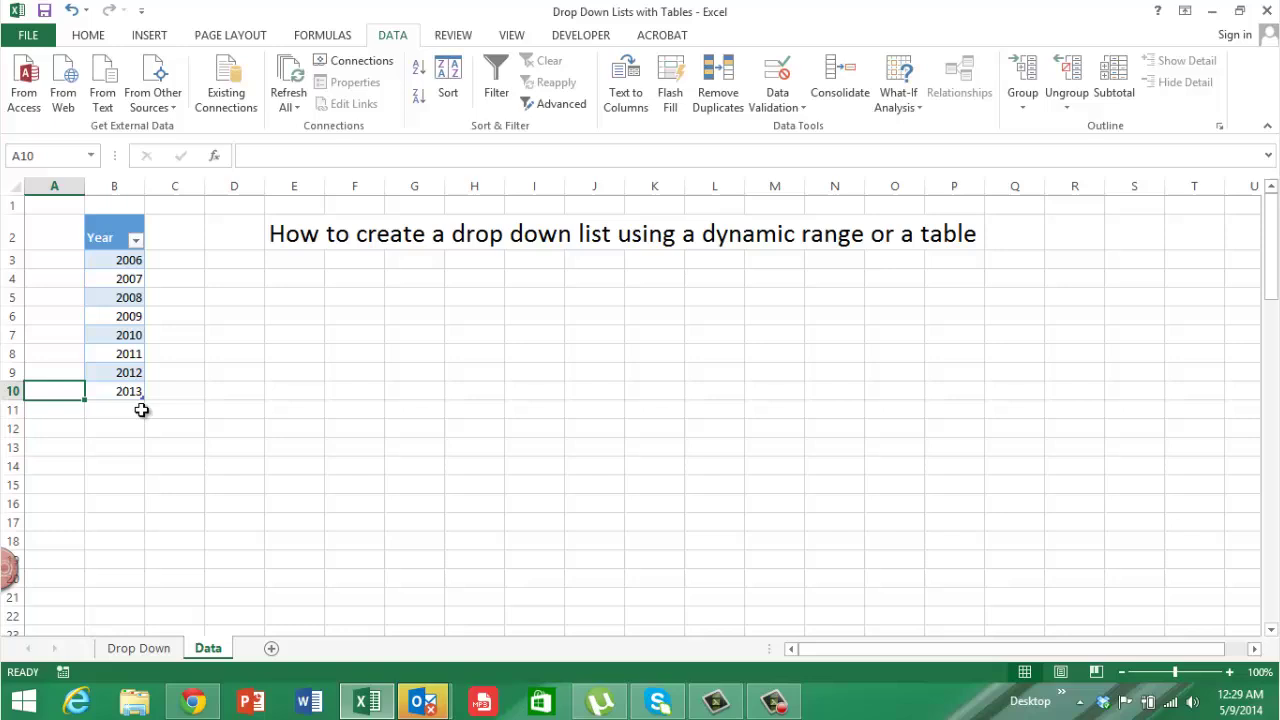
pyautogui.click(130, 412)
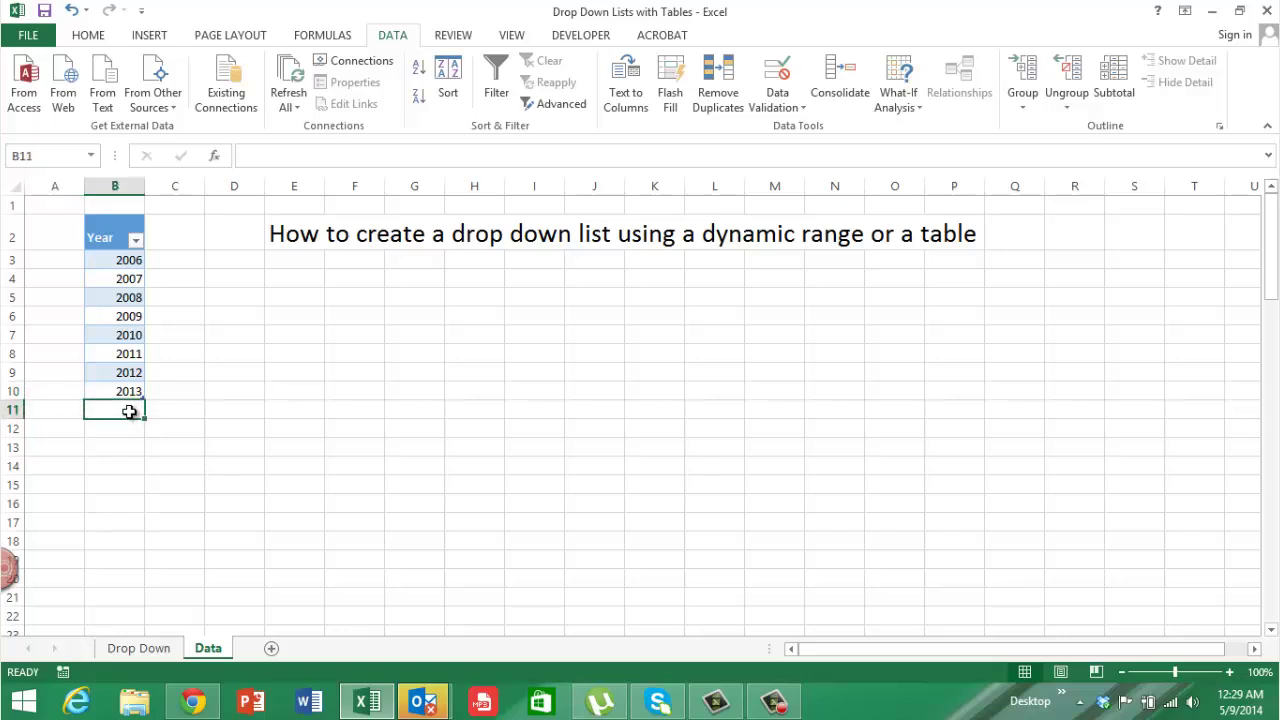
pyautogui.write('2014')
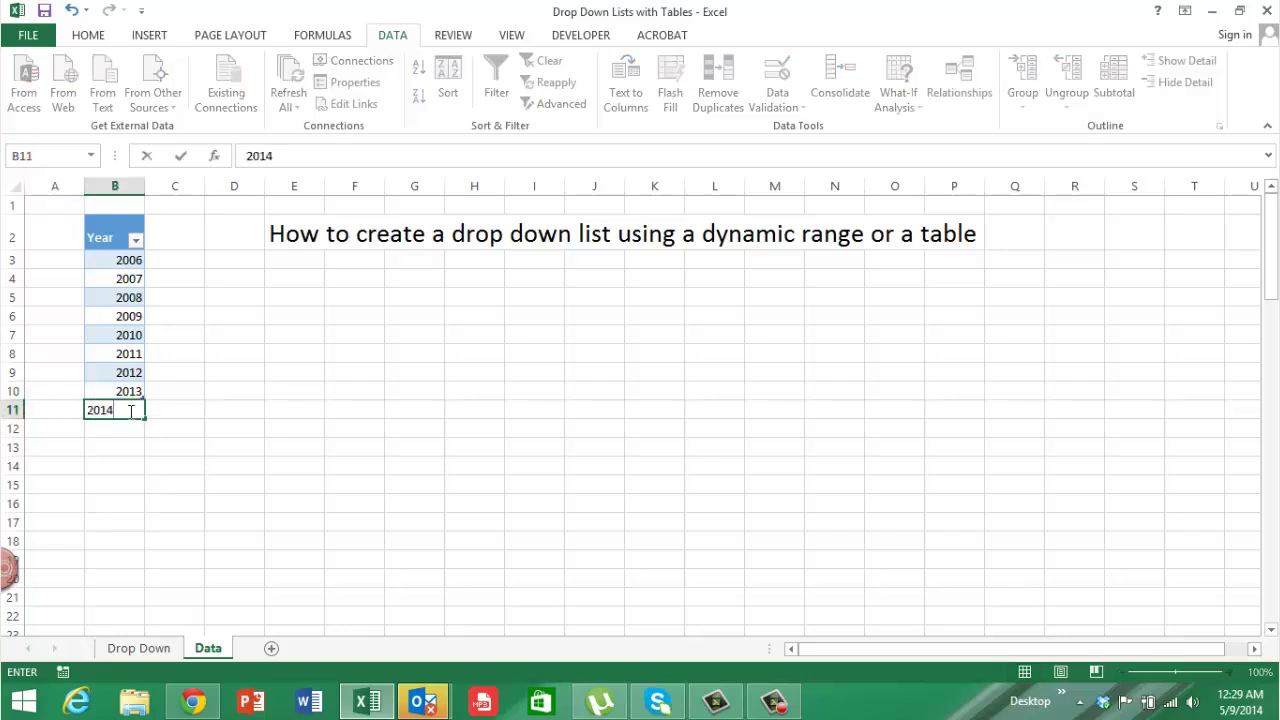
pyautogui.press('Return')
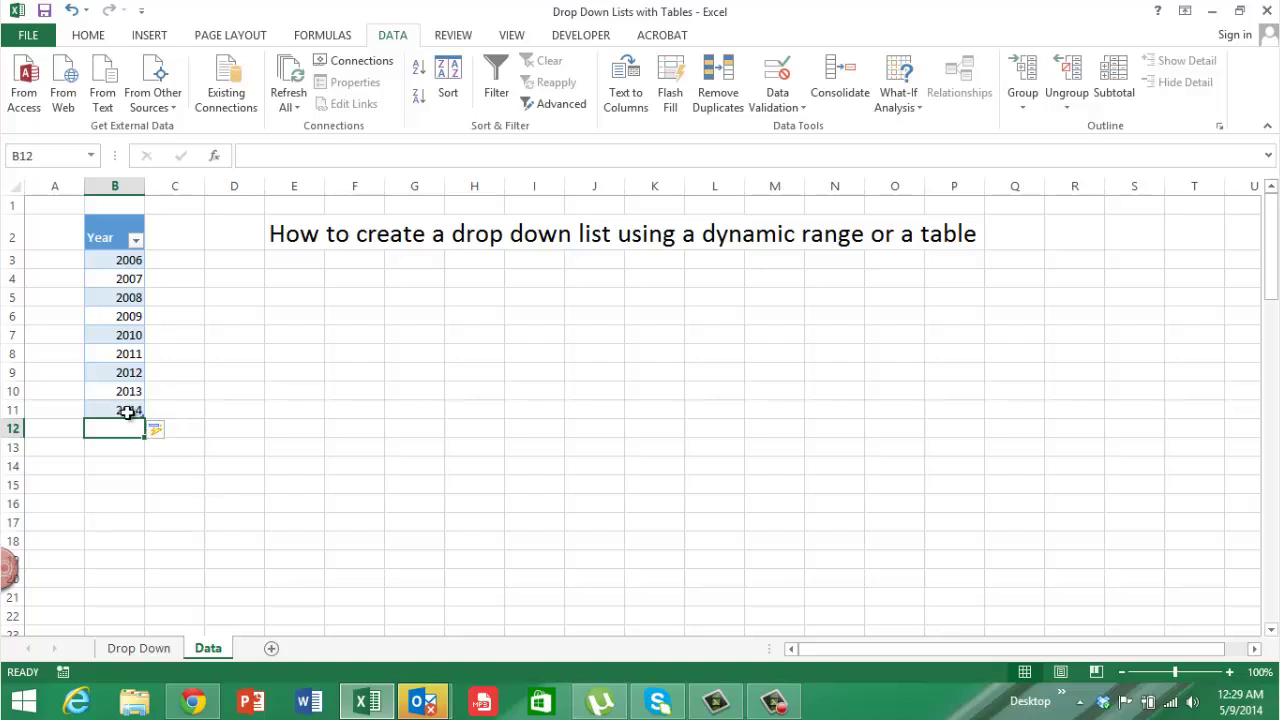
pyautogui.moveTo(126, 419); pyautogui.dragTo(164, 497)
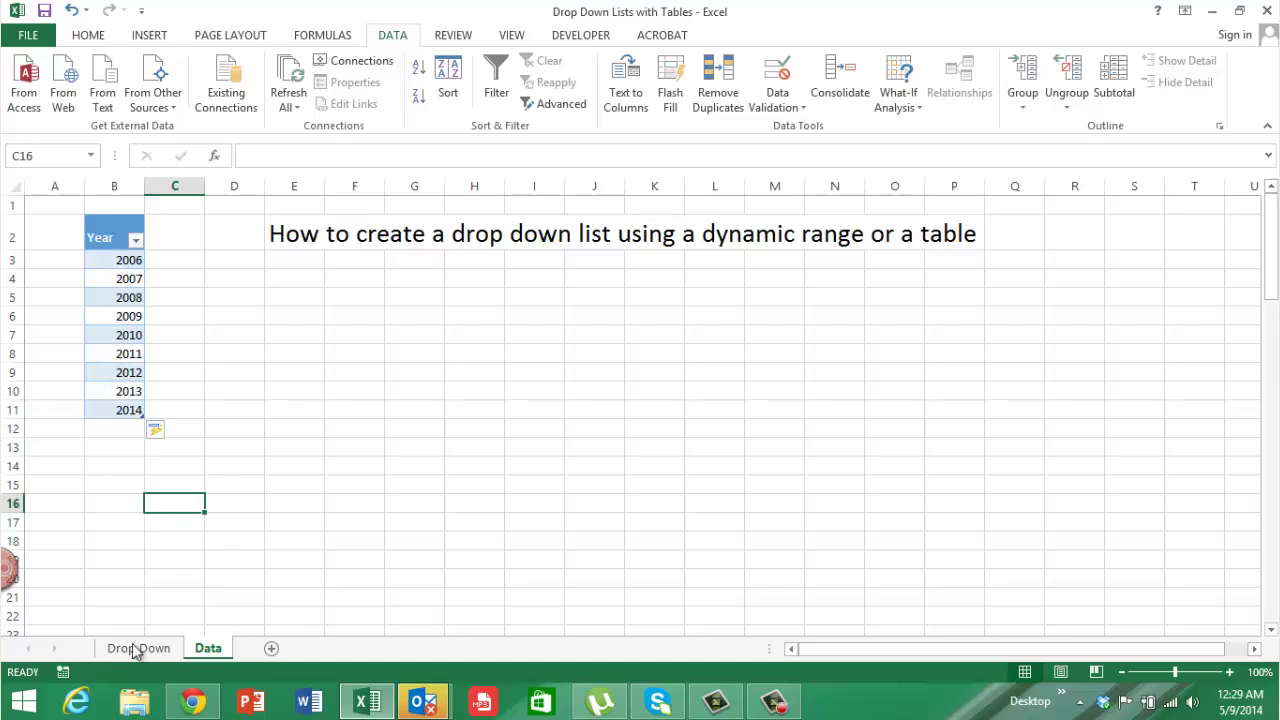
pyautogui.click(137, 648)
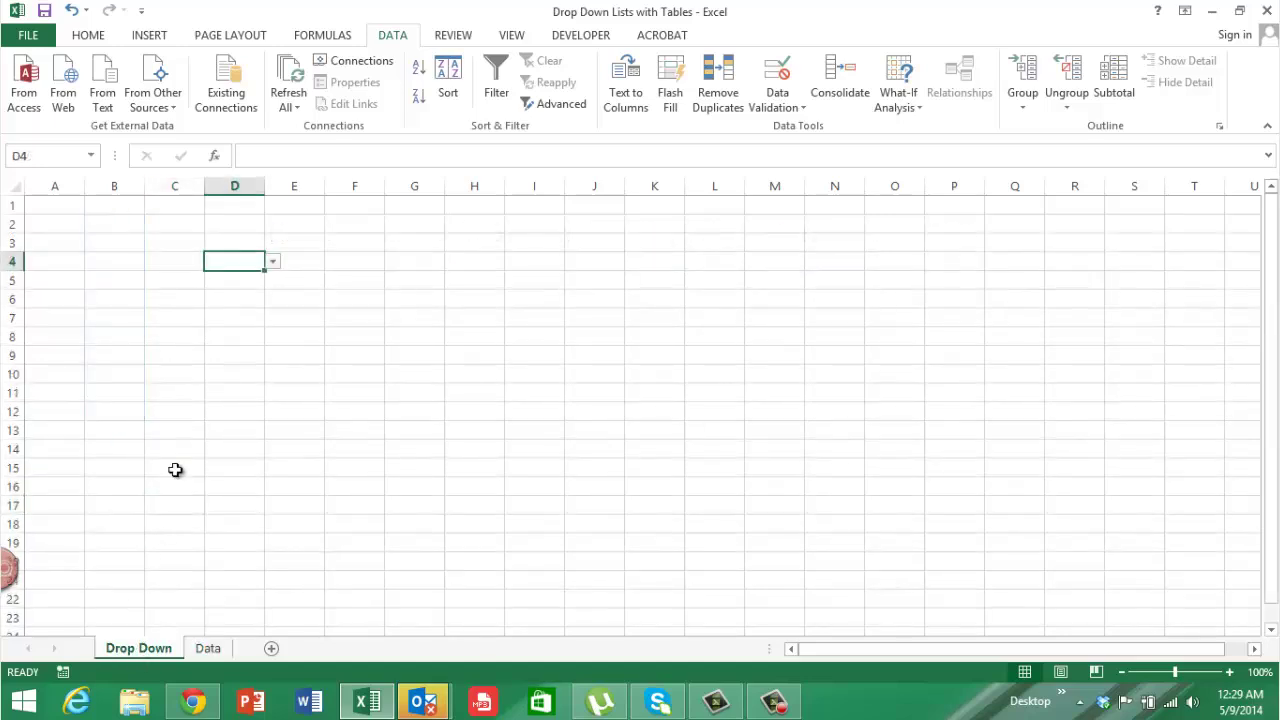
pyautogui.click(272, 262)
pyautogui.moveTo(277, 306); pyautogui.dragTo(277, 334)
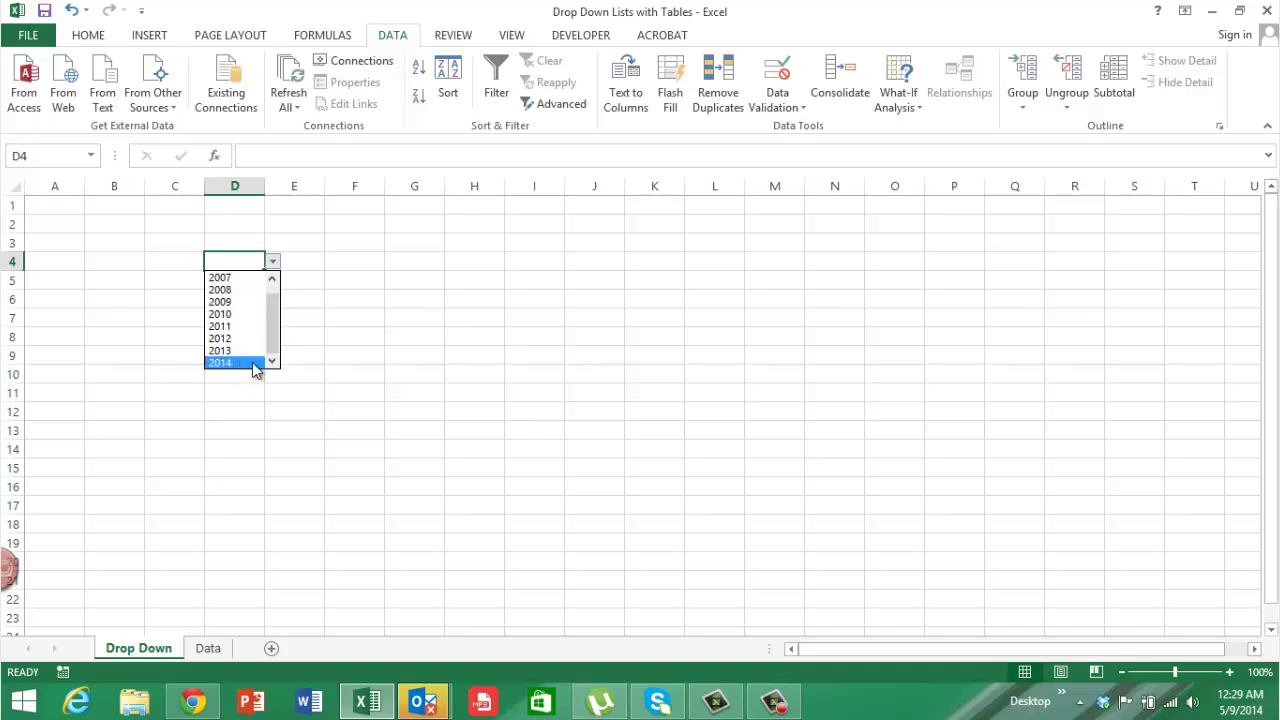
pyautogui.click(346, 340)
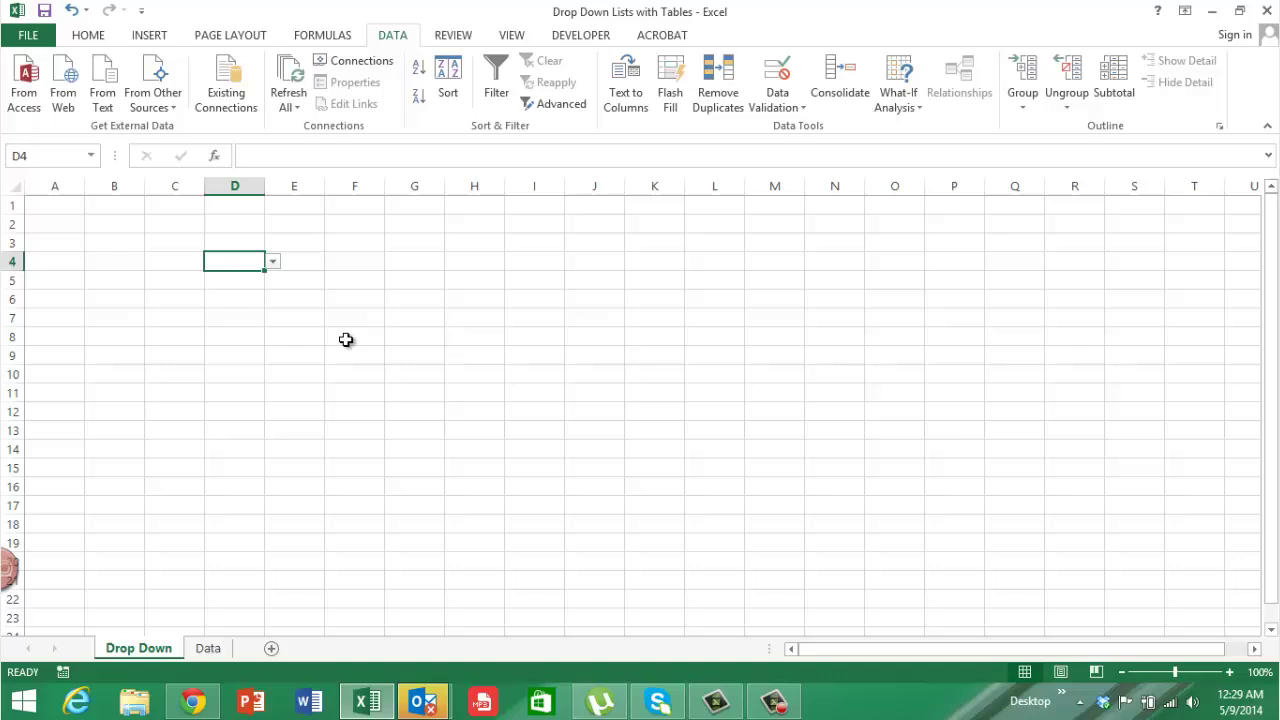
pyautogui.click(206, 648)
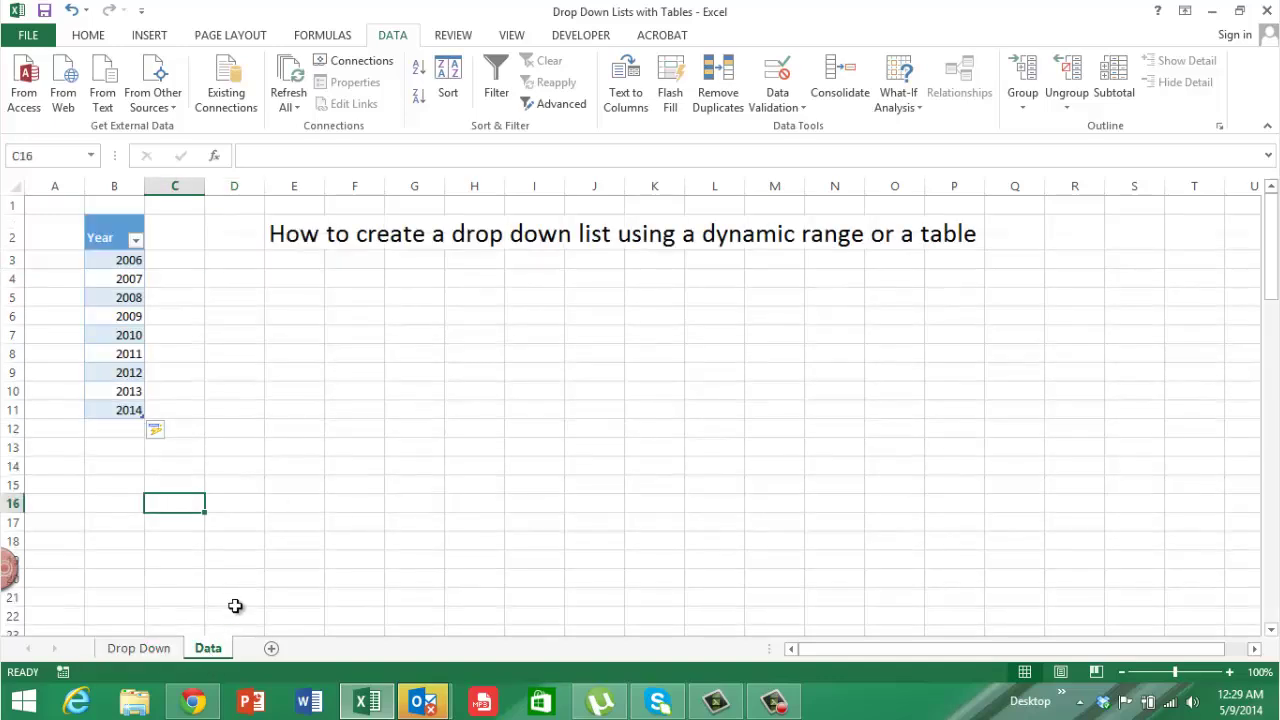